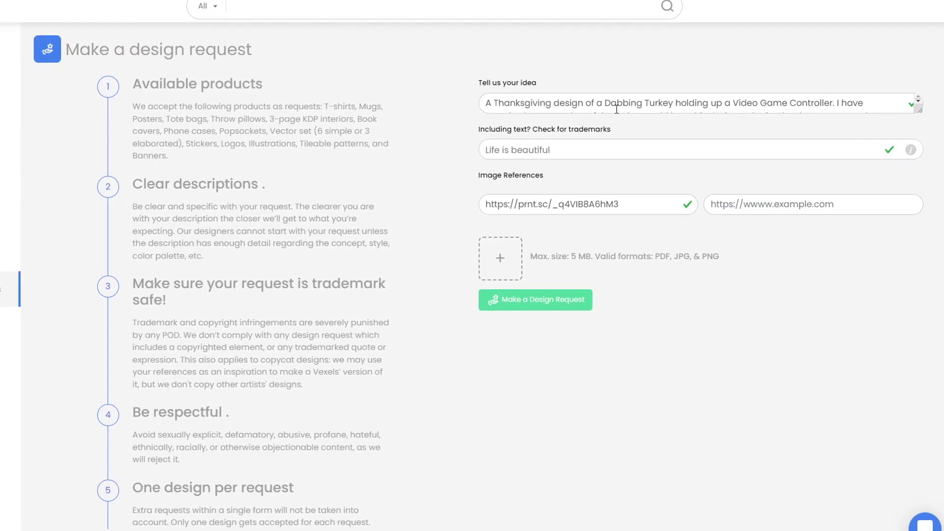
Step: Submit the Thanksgiving dabbing turkey design request and download the finished turkey design
{"action": "scroll", "coordinate": [880, 102], "scroll_direction": "down", "scroll_amount": 1}
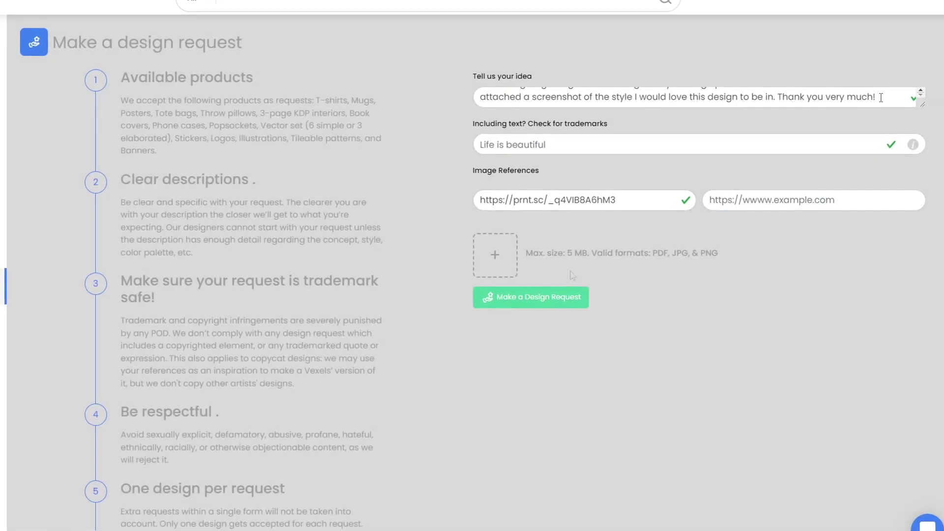
{"action": "left_click", "coordinate": [533, 301]}
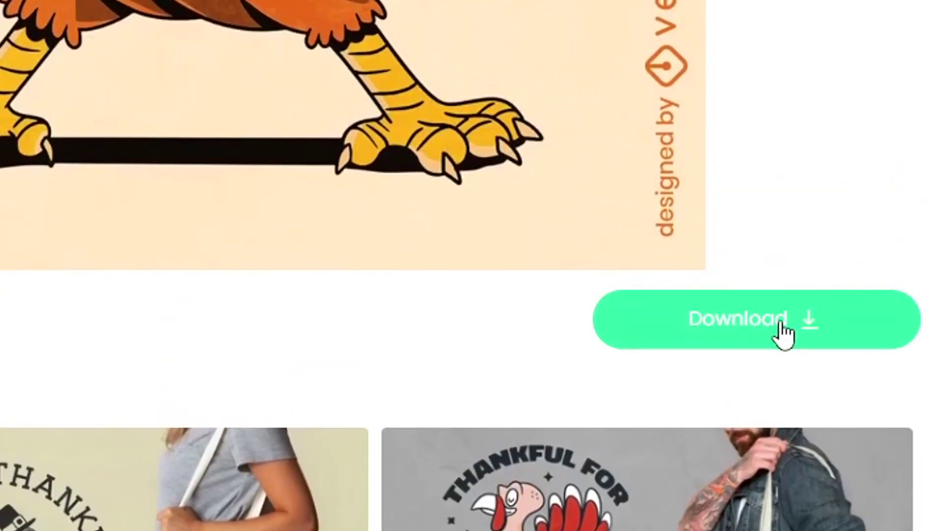
{"action": "left_click", "coordinate": [784, 333]}
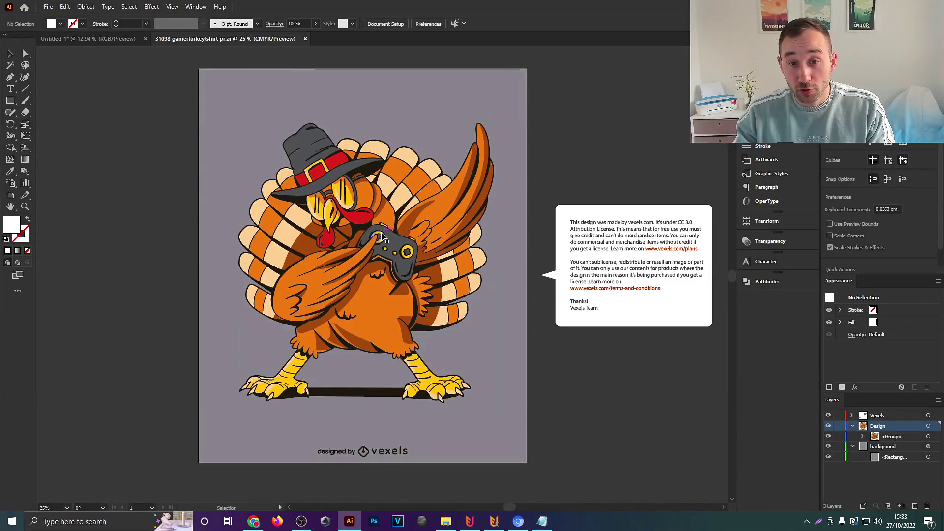
Step: Copy the turkey group from the gamer turkey file into the Untitled-1 document and enlarge it to about 3212 px wide
{"action": "left_click", "coordinate": [412, 262]}
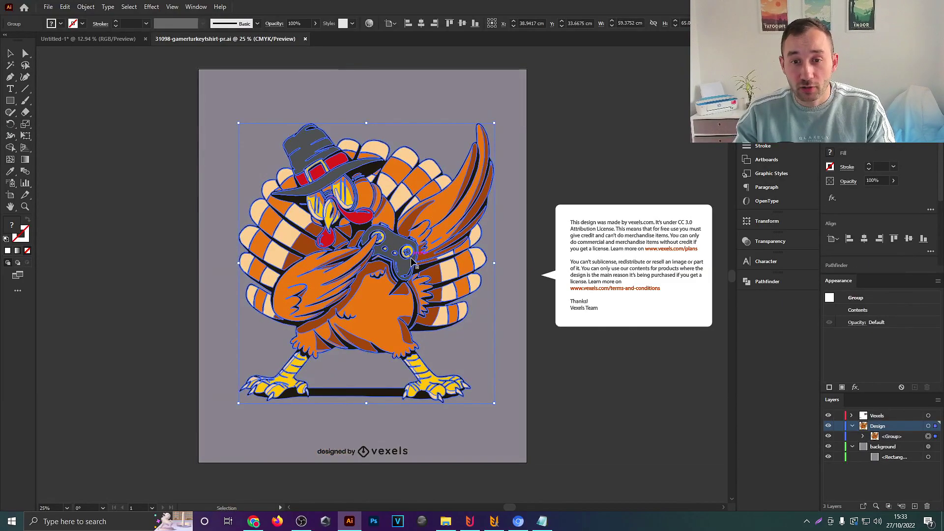
{"action": "left_click", "coordinate": [122, 40]}
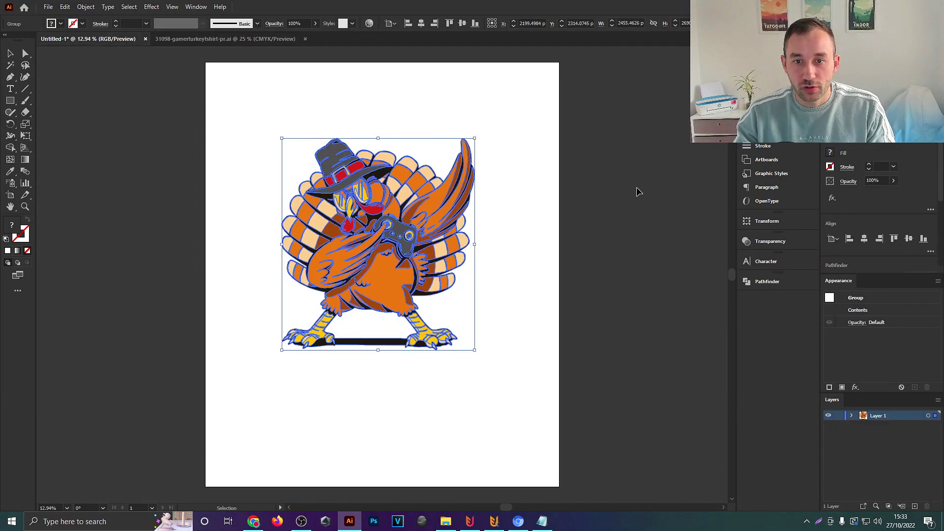
{"action": "left_click_drag", "start_coordinate": [383, 358], "coordinate": [383, 384]}
{"action": "left_click_drag", "start_coordinate": [394, 299], "coordinate": [394, 315]}
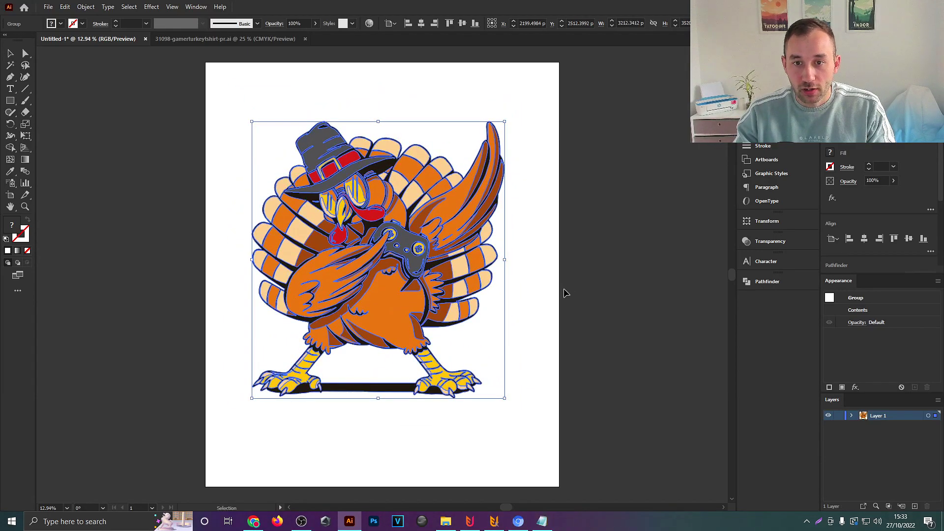
Step: Reposition the turkey illustration at the centre of the artboard and deselect it
{"action": "left_click", "coordinate": [565, 294]}
{"action": "left_click_drag", "start_coordinate": [556, 324], "coordinate": [514, 310]}
{"action": "key", "text": "ctrl+a"}
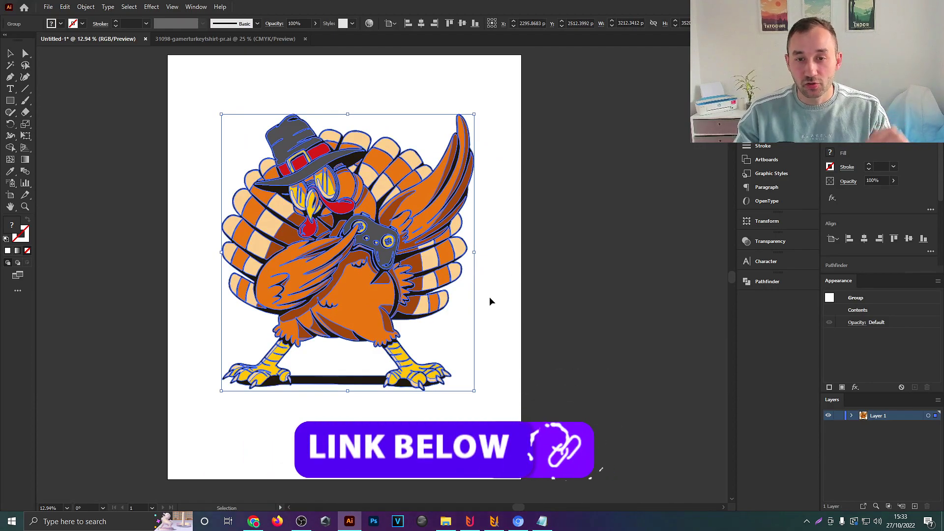
{"action": "left_click", "coordinate": [552, 298]}
{"action": "mouse_move", "coordinate": [541, 236]}
{"action": "left_mouse_down"}
{"action": "mouse_move", "coordinate": [556, 243]}
{"action": "mouse_move", "coordinate": [544, 238]}
{"action": "left_mouse_up"}
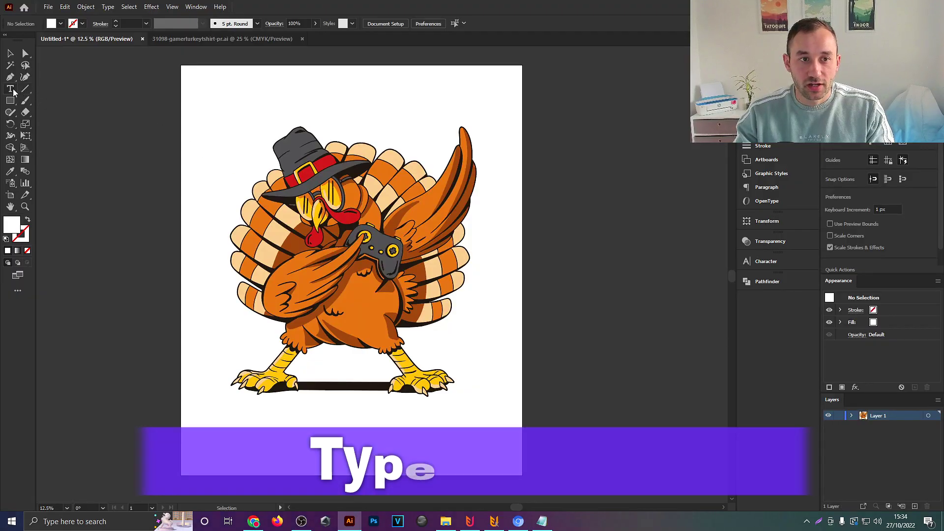
Step: Place a point text with the placeholder wording above the turkey and scale it up to about 539 pt
{"action": "left_click", "coordinate": [12, 91]}
{"action": "left_click", "coordinate": [255, 107]}
{"action": "key", "text": "Escape"}
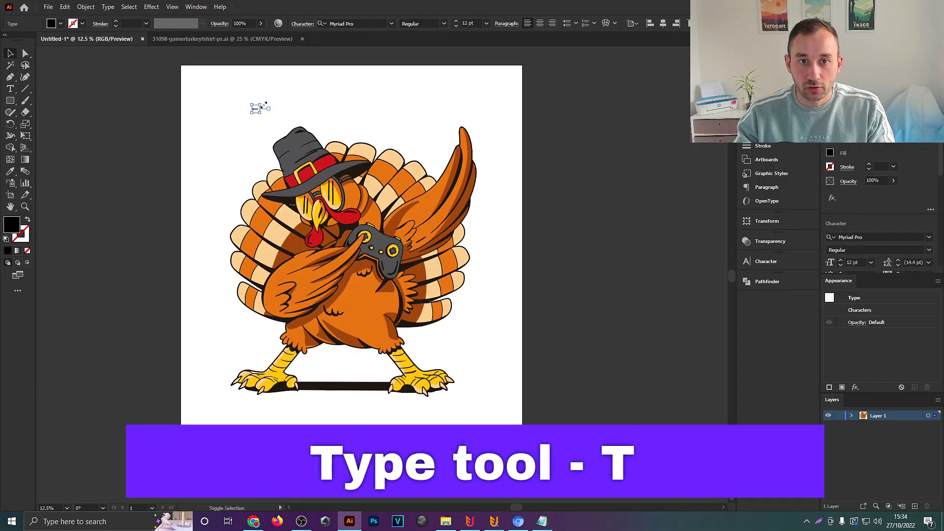
{"action": "left_click_drag", "start_coordinate": [261, 104], "coordinate": [506, 25]}
{"action": "scroll", "coordinate": [343, 206], "scroll_direction": "up", "scroll_amount": 3}
{"action": "left_click_drag", "start_coordinate": [326, 233], "coordinate": [428, 227]}
{"action": "key", "text": "space"}
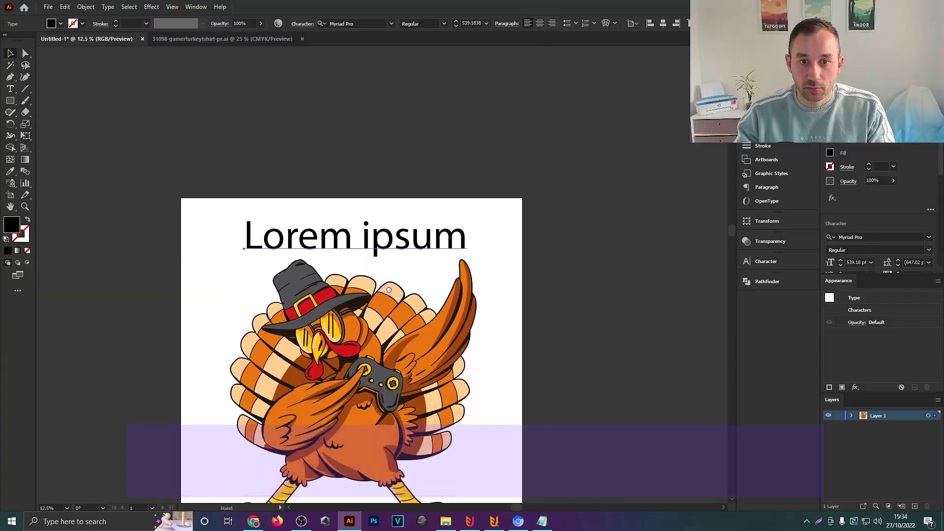
Step: Change the placeholder text's font to DonJose-Black
{"action": "left_click", "coordinate": [391, 25]}
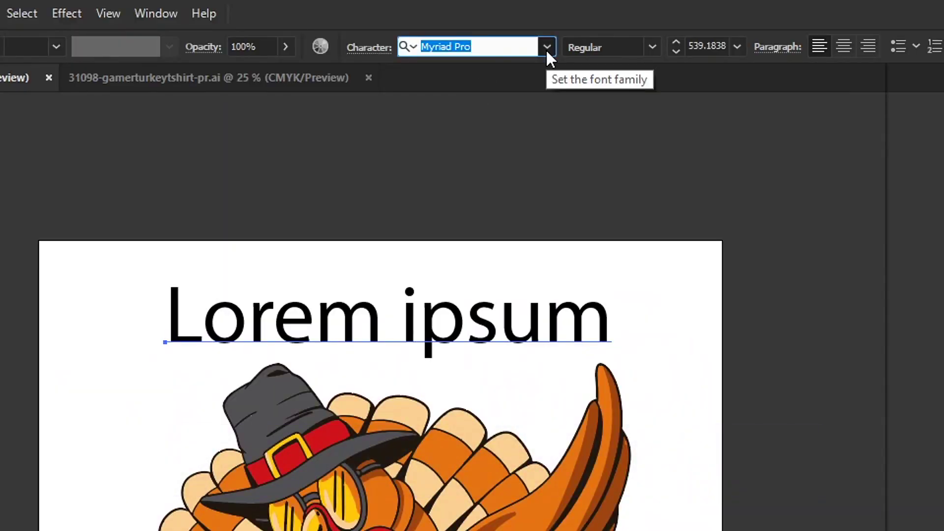
{"action": "left_click", "coordinate": [547, 46]}
{"action": "left_click", "coordinate": [474, 202]}
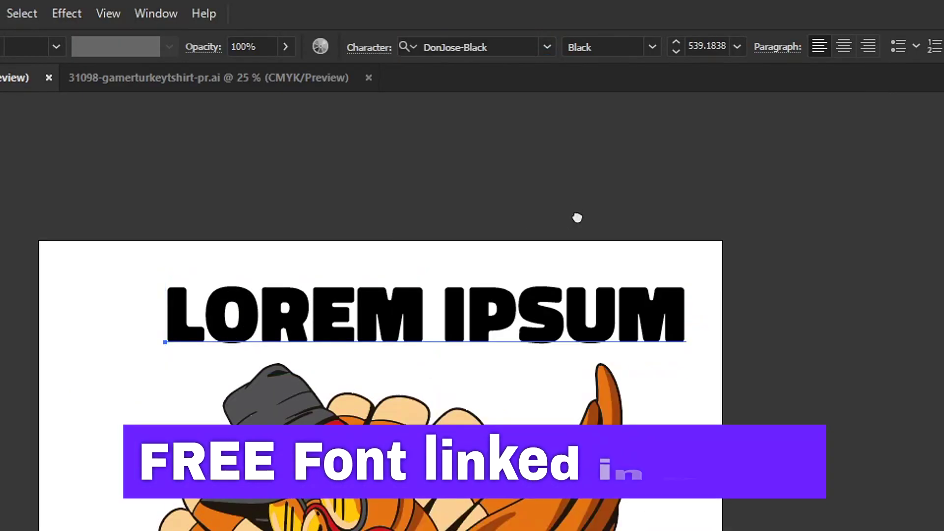
{"action": "left_click_drag", "start_coordinate": [578, 217], "coordinate": [601, 226]}
Step: Replace the placeholder wording above the turkey with GAMER
{"action": "triple_click", "coordinate": [449, 287]}
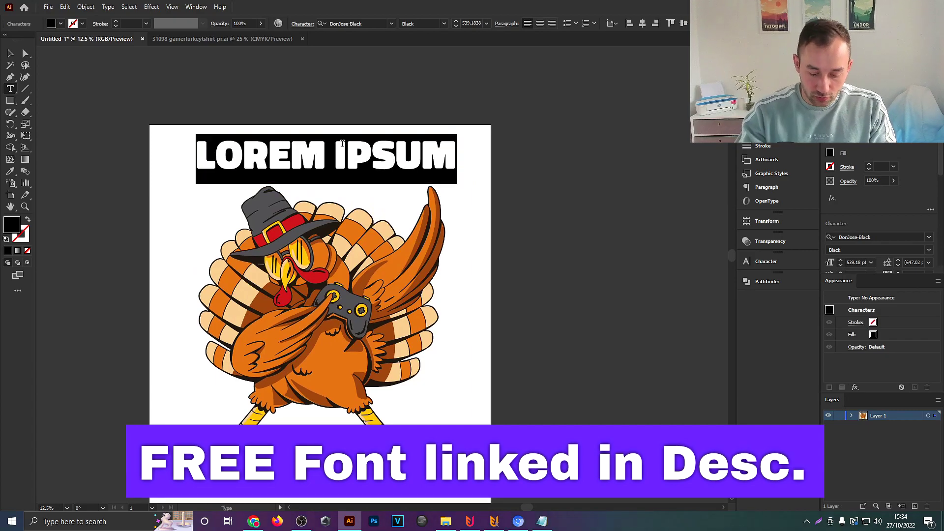
{"action": "type", "text": "GAMER"}
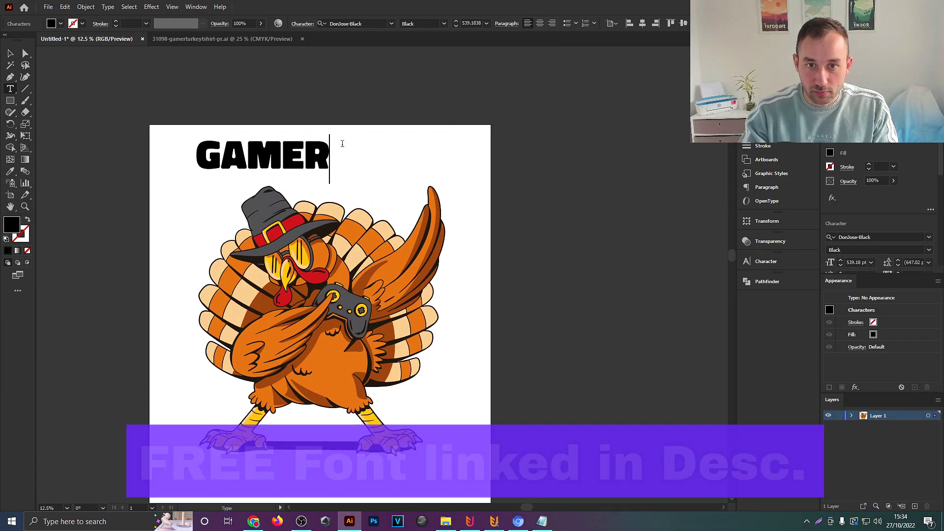
{"action": "key", "text": "Escape"}
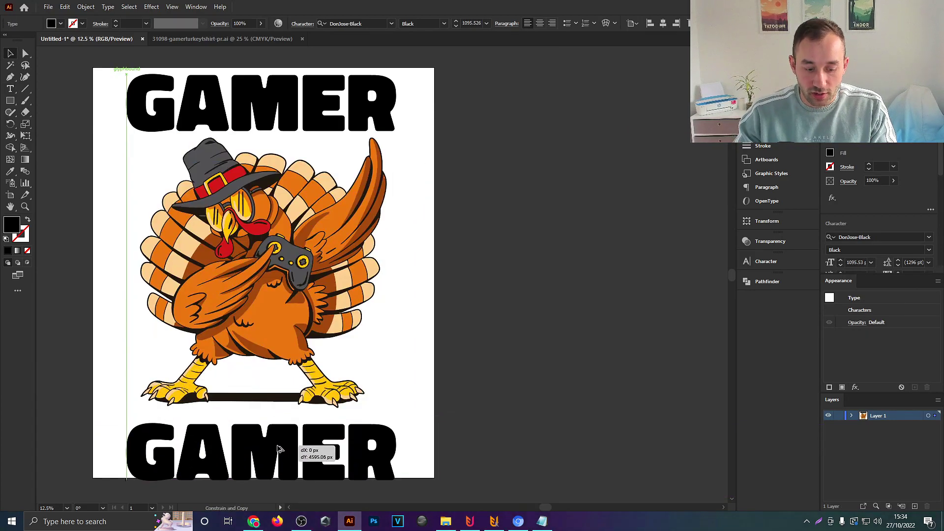
Step: Add a matching text reading TURKEY below the turkey's feet and enlarge both words to about 1096 pt
{"action": "triple_click", "coordinate": [299, 395]}
{"action": "type", "text": "TURKEY"}
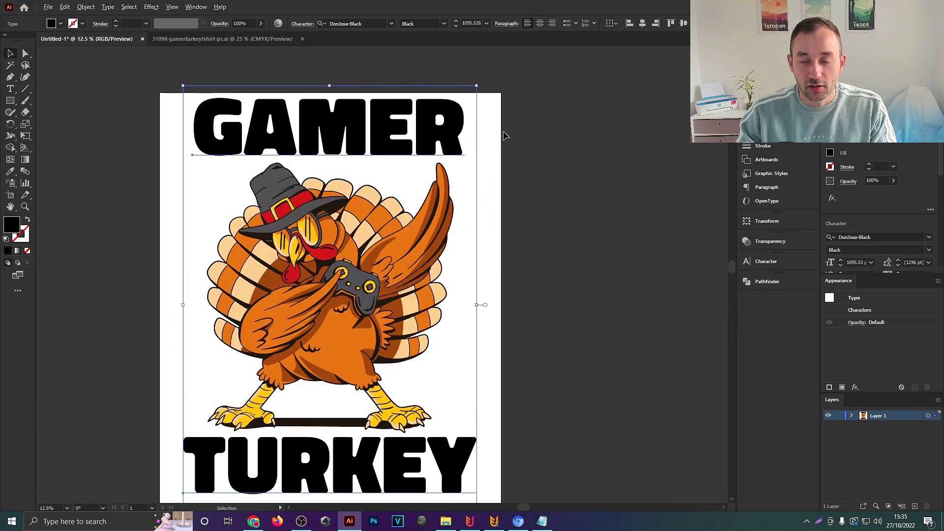
Step: Recolour GAMER with the illustration's near-black outline colour and TURKEY with its dark brown feather colour
{"action": "left_click_drag", "start_coordinate": [398, 300], "coordinate": [372, 273]}
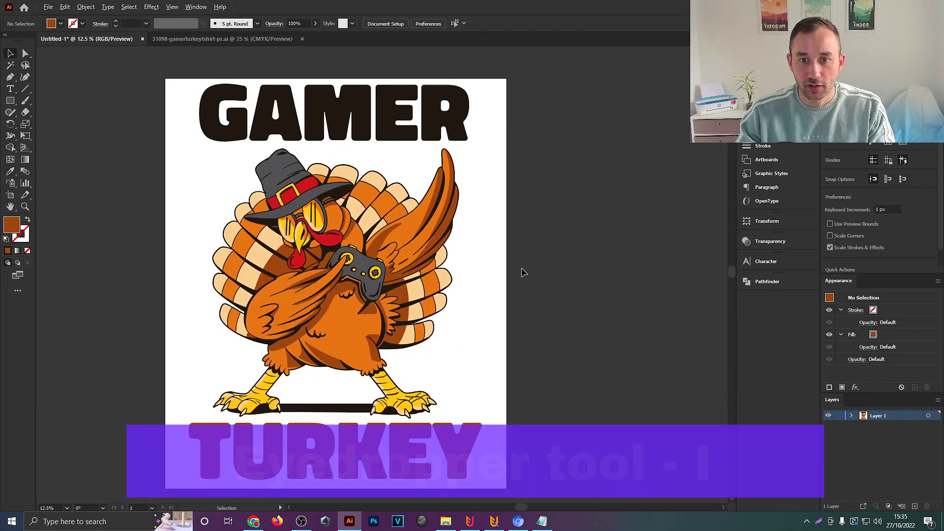
{"action": "left_click_drag", "start_coordinate": [542, 243], "coordinate": [490, 244]}
Step: Enlarge the GAMER text to about 1157 pt and position it just above the turkey's hat, inside the artboard
{"action": "left_click", "coordinate": [283, 129]}
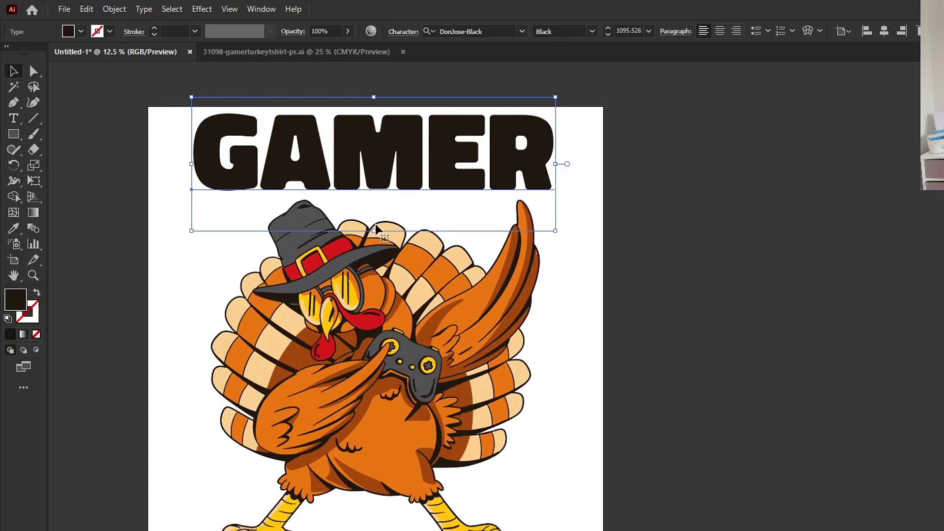
{"action": "left_click_drag", "start_coordinate": [374, 233], "coordinate": [374, 238], "text": "shift"}
{"action": "left_click_drag", "start_coordinate": [470, 160], "coordinate": [460, 149]}
{"action": "left_click", "coordinate": [175, 516]}
{"action": "left_click_drag", "start_coordinate": [397, 363], "coordinate": [398, 368]}
{"action": "left_click", "coordinate": [212, 323]}
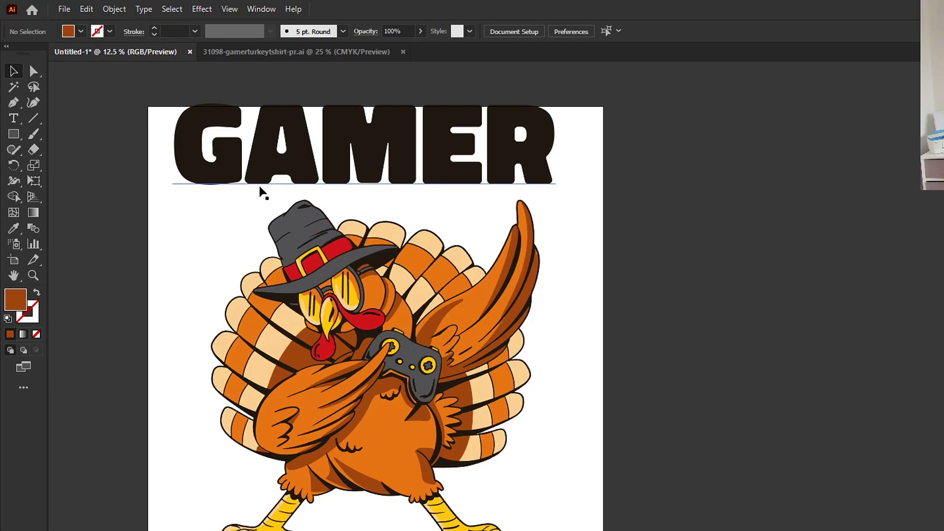
{"action": "left_click_drag", "start_coordinate": [361, 158], "coordinate": [370, 166]}
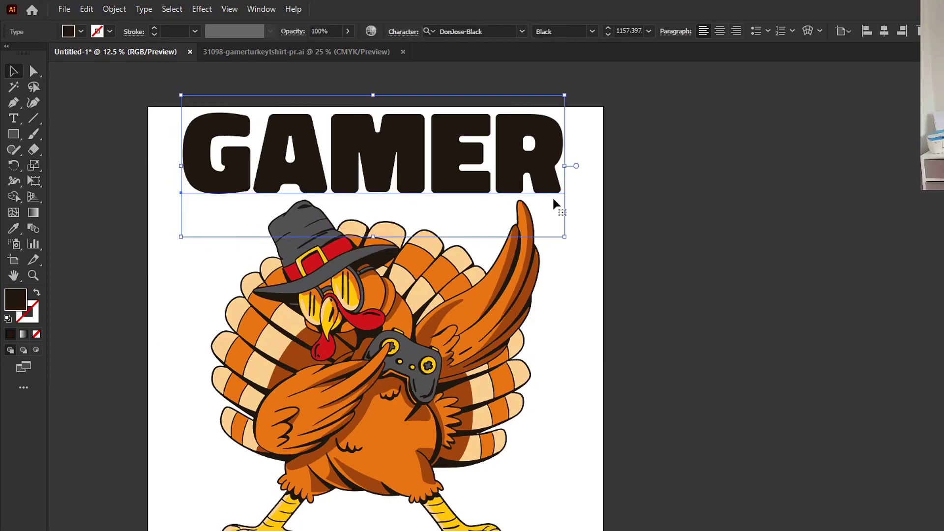
Step: Apply an Envelope Distort warp to the GAMER text with the Arc Lower style, horizontal, and a bend of -18%
{"action": "key", "text": "ctrl+plus"}
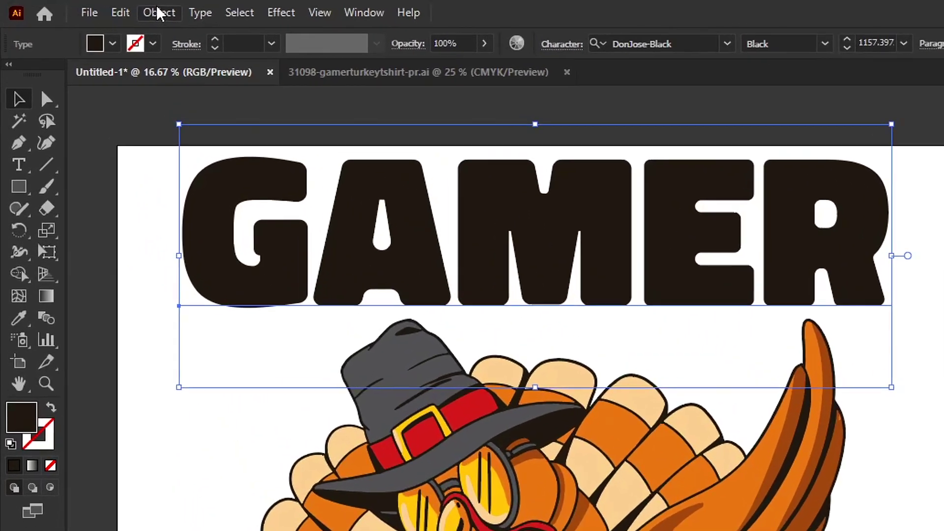
{"action": "left_click", "coordinate": [114, 10]}
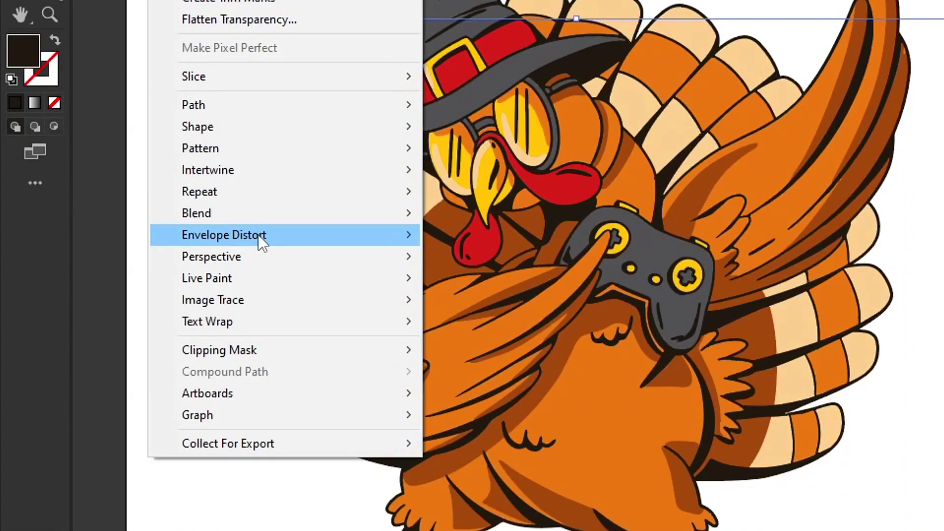
{"action": "mouse_move", "coordinate": [258, 235]}
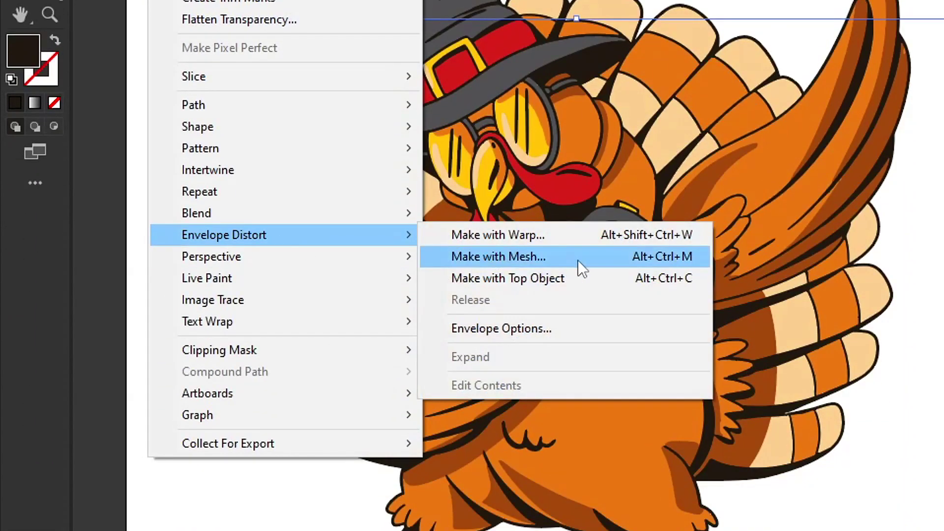
{"action": "left_click", "coordinate": [585, 241]}
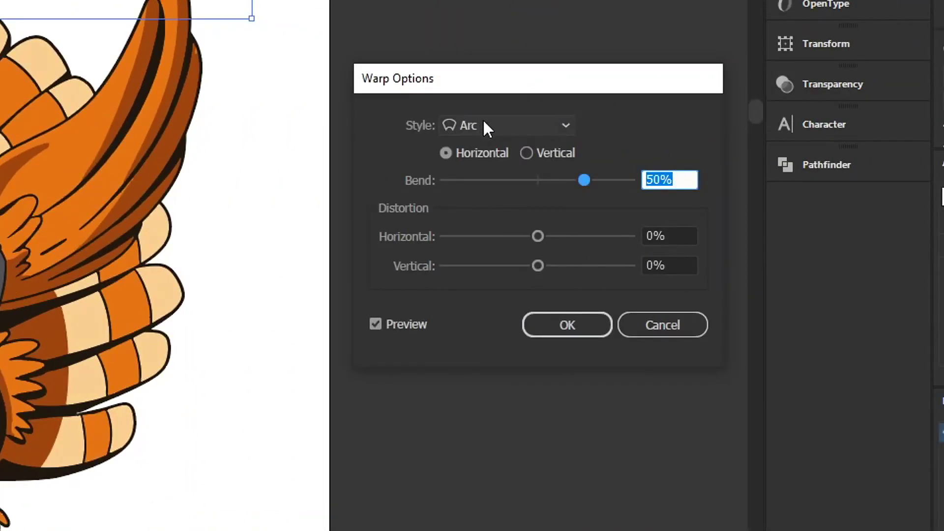
{"action": "left_click", "coordinate": [484, 124]}
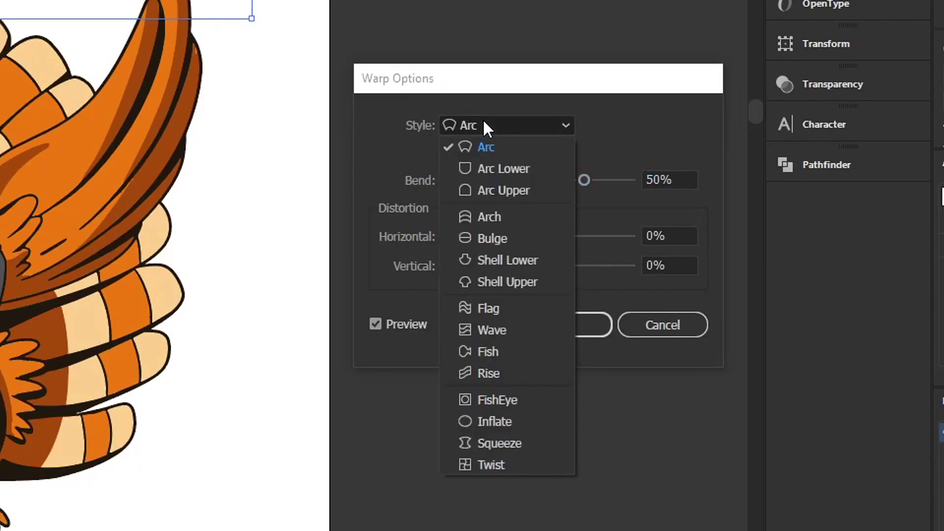
{"action": "left_click", "coordinate": [507, 169]}
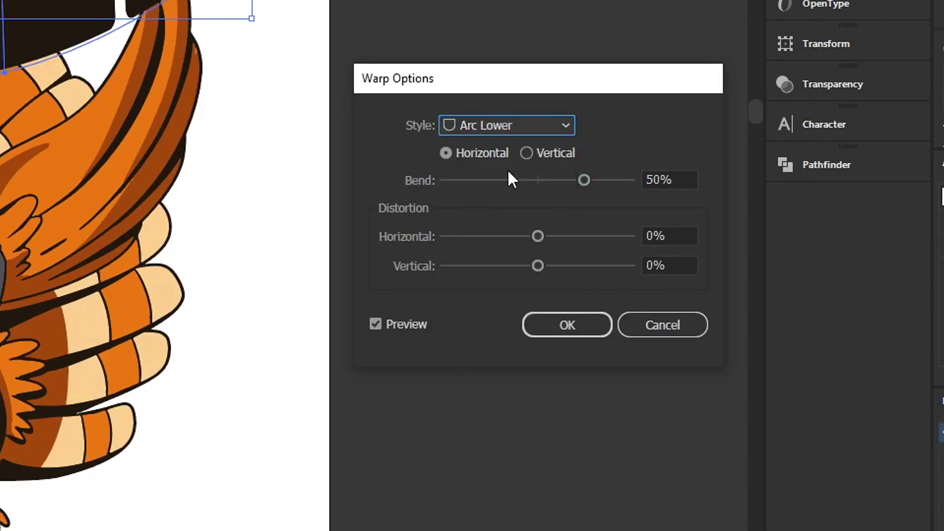
{"action": "left_click_drag", "start_coordinate": [584, 180], "coordinate": [533, 180]}
{"action": "left_click_drag", "start_coordinate": [533, 363], "coordinate": [524, 364]}
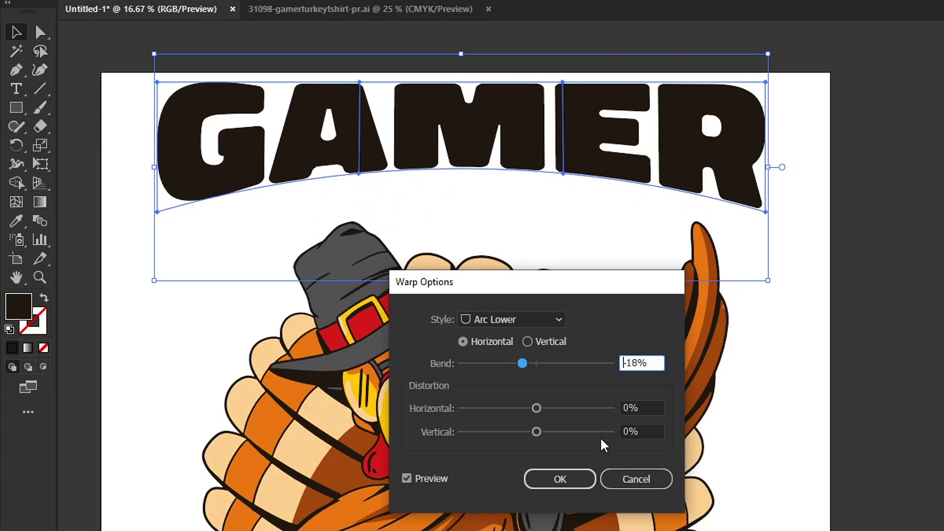
{"action": "left_click", "coordinate": [560, 479]}
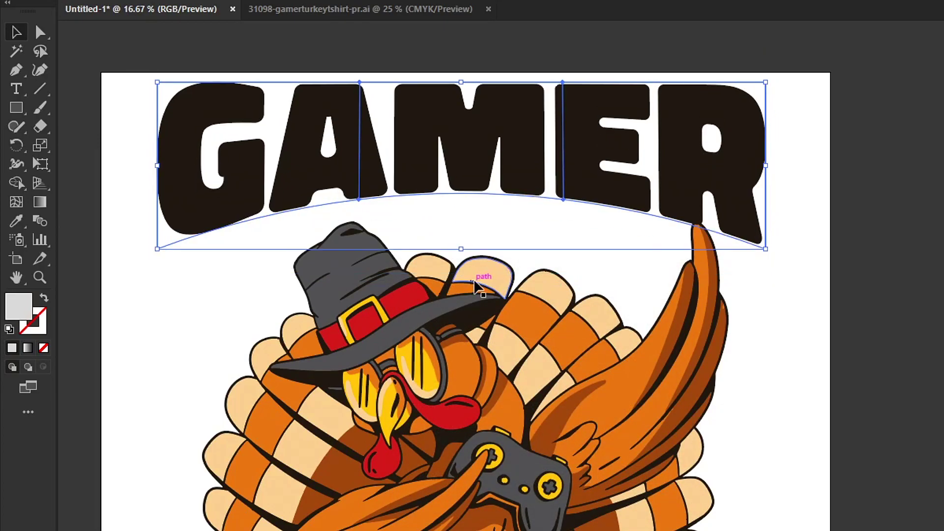
Step: Stretch the warped GAMER text downward until its lower edge reaches the hat and overlaps the raised wing tip
{"action": "left_click_drag", "start_coordinate": [467, 249], "coordinate": [467, 283]}
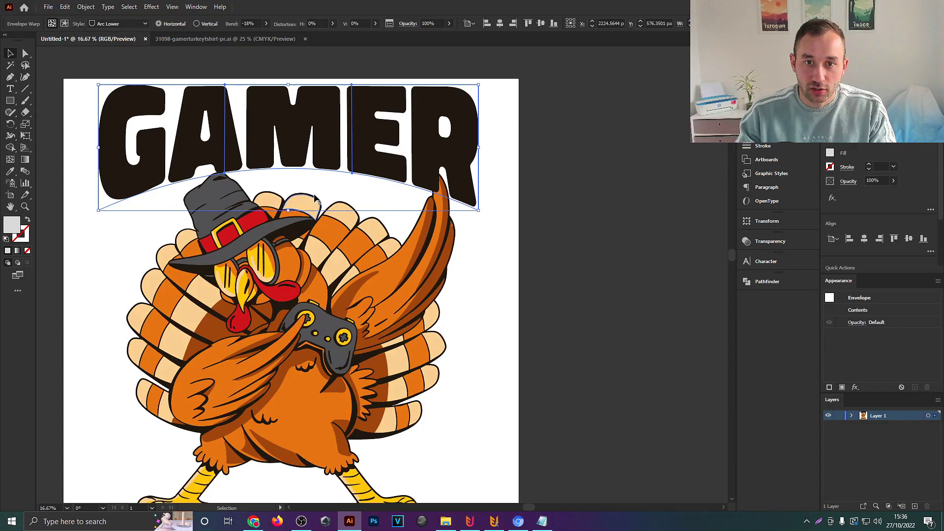
{"action": "scroll", "coordinate": [340, 173], "scroll_direction": "down", "scroll_amount": 1, "text": "alt"}
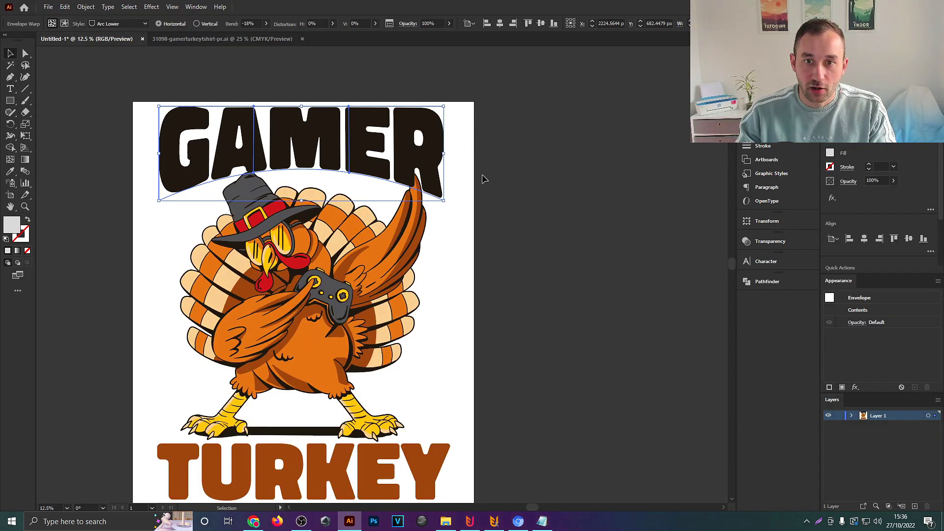
{"action": "left_click", "coordinate": [480, 222]}
{"action": "left_click", "coordinate": [417, 149]}
{"action": "left_click_drag", "start_coordinate": [342, 282], "coordinate": [396, 223]}
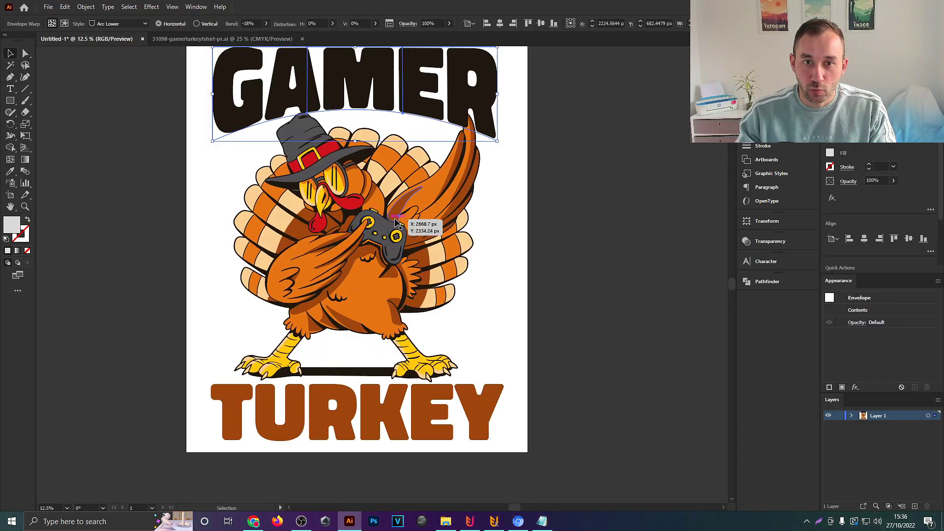
{"action": "left_click", "coordinate": [503, 194]}
Step: Bring the turkey illustration to the front so its wing tip and hat lie over the GAMER text
{"action": "scroll", "coordinate": [430, 175], "scroll_direction": "up", "scroll_amount": 5, "text": "alt"}
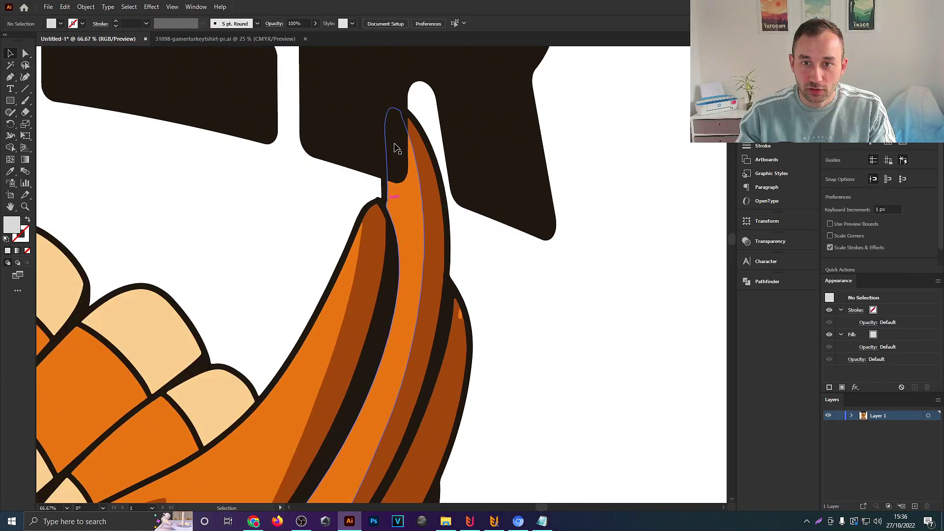
{"action": "scroll", "coordinate": [407, 199], "scroll_direction": "down", "scroll_amount": 4, "text": "alt"}
{"action": "left_click", "coordinate": [398, 220]}
{"action": "left_click_drag", "start_coordinate": [373, 220], "coordinate": [451, 182]}
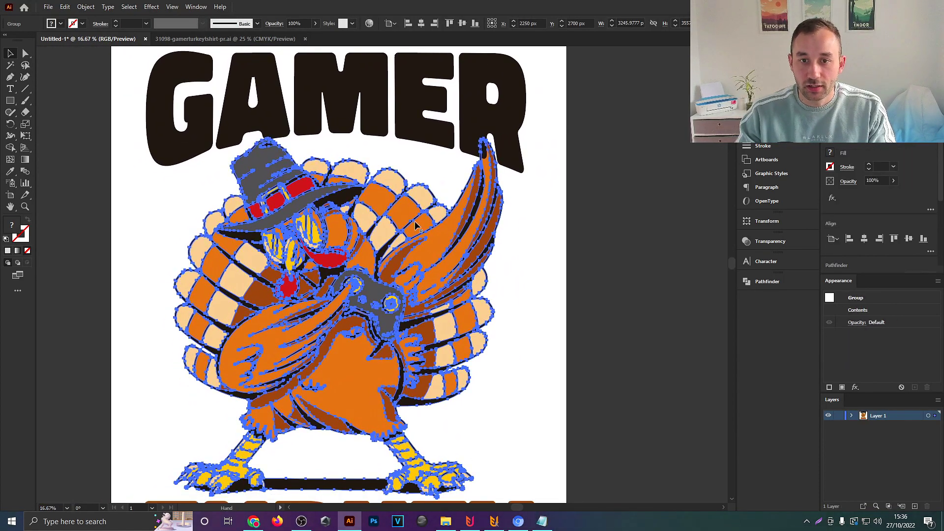
{"action": "scroll", "coordinate": [415, 225], "scroll_direction": "down", "scroll_amount": 1}
{"action": "scroll", "coordinate": [416, 225], "scroll_direction": "left", "scroll_amount": 1}
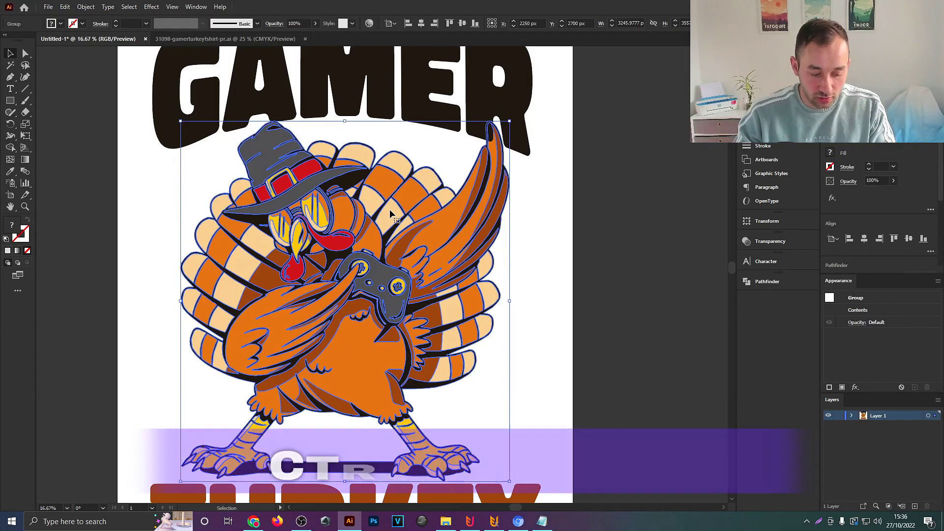
{"action": "key", "text": "ctrl+shift+bracketright"}
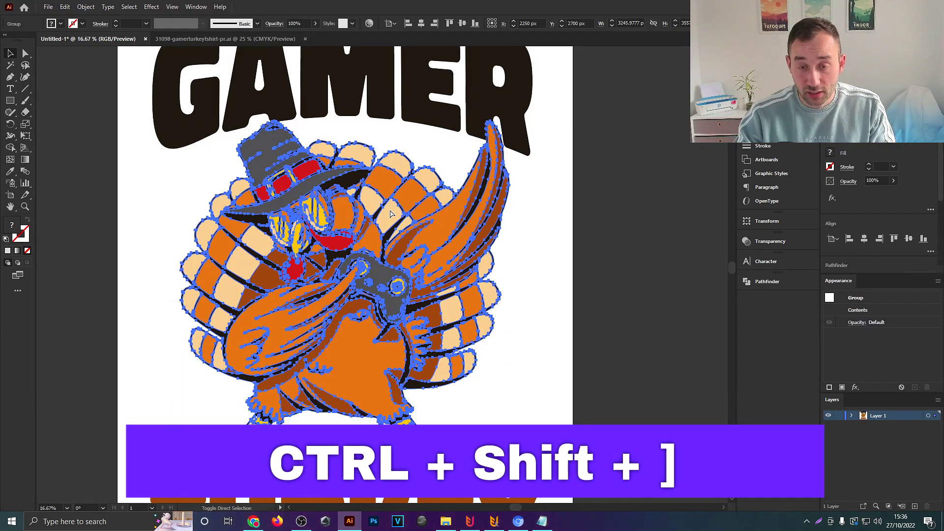
{"action": "scroll", "coordinate": [391, 214], "scroll_direction": "down", "scroll_amount": 1, "text": "alt"}
{"action": "left_click_drag", "start_coordinate": [330, 142], "coordinate": [331, 142]}
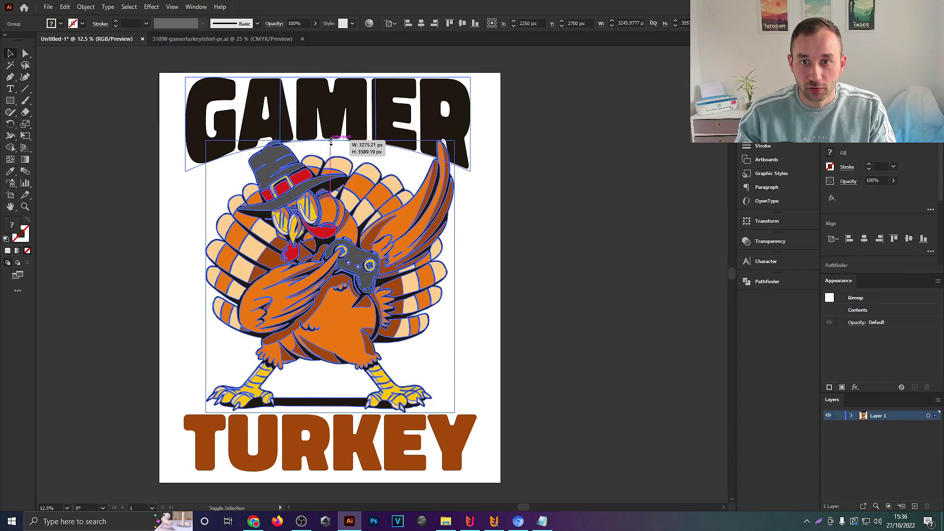
Step: Widen the warped GAMER text slightly on both sides so its right edge lines up with the TURKEY text
{"action": "left_click", "coordinate": [453, 129]}
{"action": "left_click_drag", "start_coordinate": [470, 124], "coordinate": [477, 123]}
{"action": "key", "text": "ctrl+shift+a"}
{"action": "scroll", "coordinate": [464, 106], "scroll_direction": "up", "scroll_amount": 1}
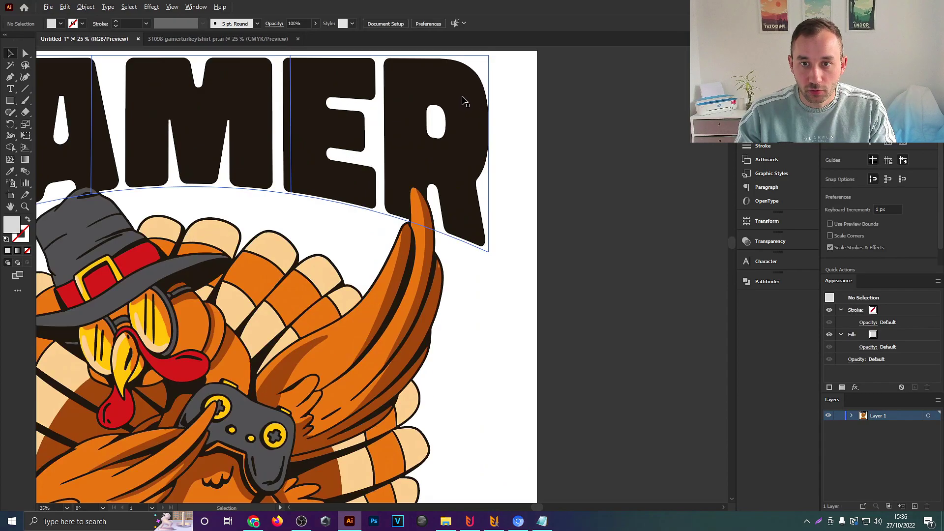
{"action": "scroll", "coordinate": [457, 114], "scroll_direction": "down", "scroll_amount": 2}
{"action": "left_click_drag", "start_coordinate": [510, 149], "coordinate": [529, 161]}
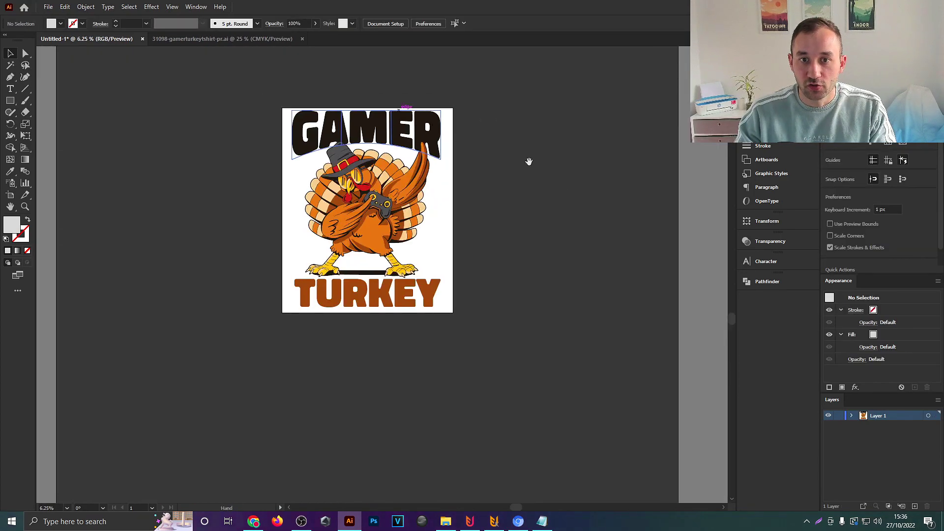
{"action": "scroll", "coordinate": [561, 183], "scroll_direction": "down", "scroll_amount": 1}
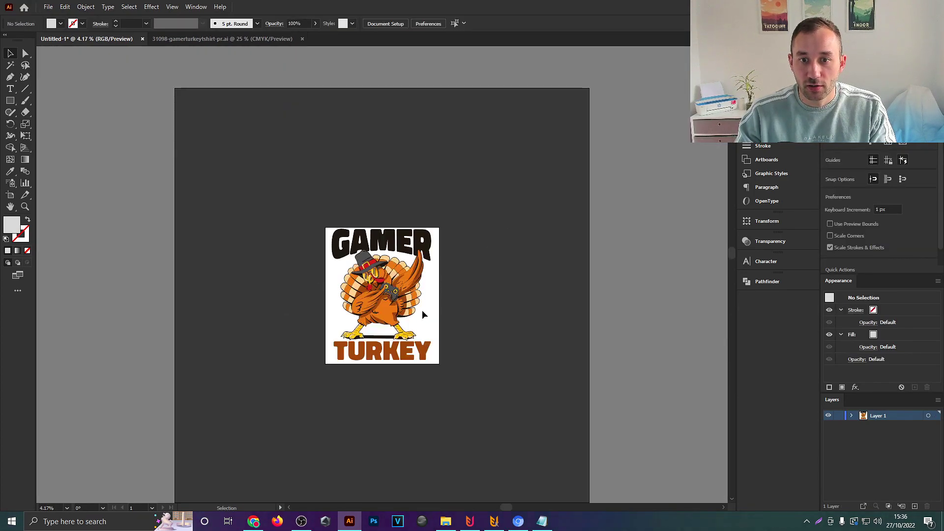
Step: Compare the TURKEY text's width against GAMER by holding it beneath that text, and widen TURKEY slightly on its right side
{"action": "scroll", "coordinate": [423, 315], "scroll_direction": "up", "scroll_amount": 3}
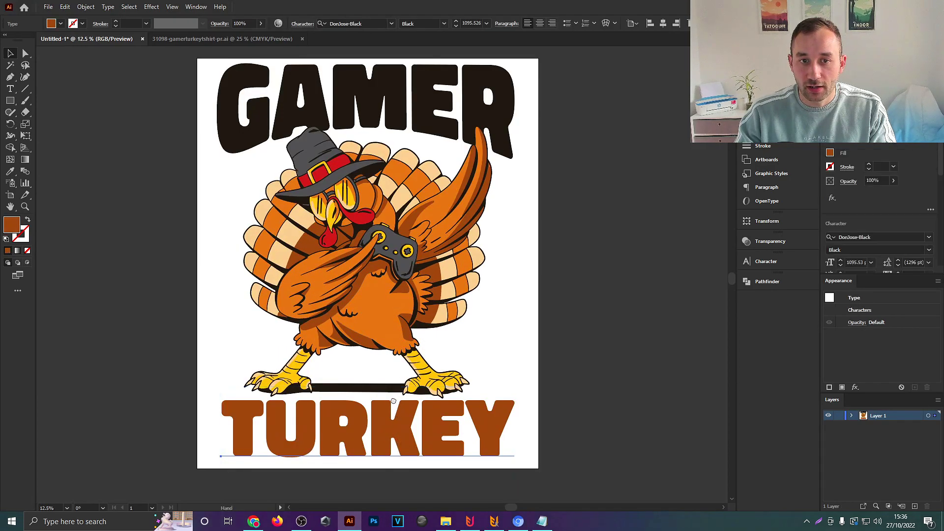
{"action": "left_click_drag", "start_coordinate": [393, 401], "coordinate": [389, 390]}
{"action": "left_click_drag", "start_coordinate": [332, 427], "coordinate": [328, 169]}
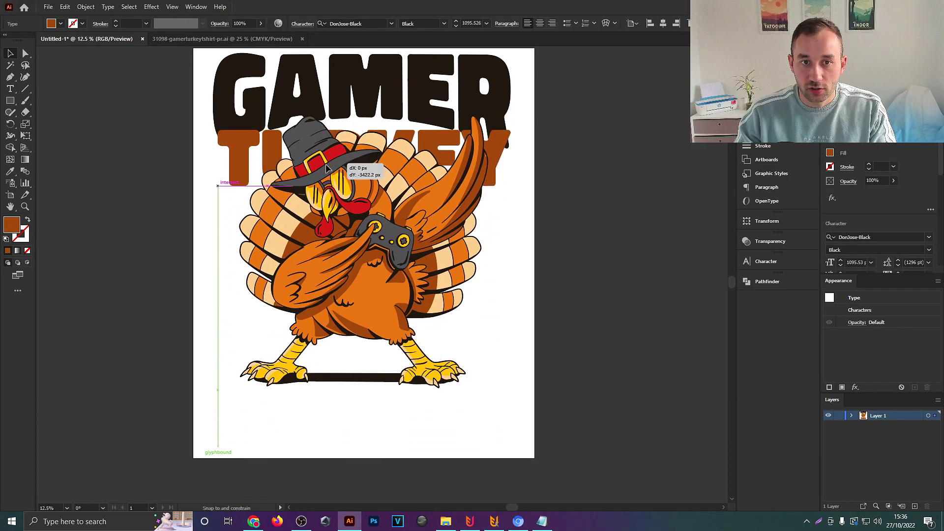
{"action": "key", "text": "ctrl+z"}
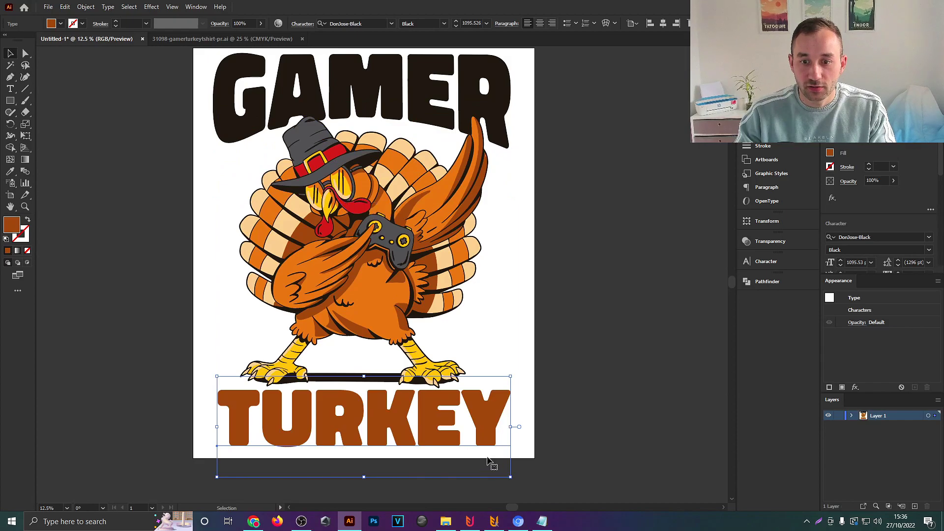
{"action": "left_click_drag", "start_coordinate": [510, 427], "coordinate": [513, 428]}
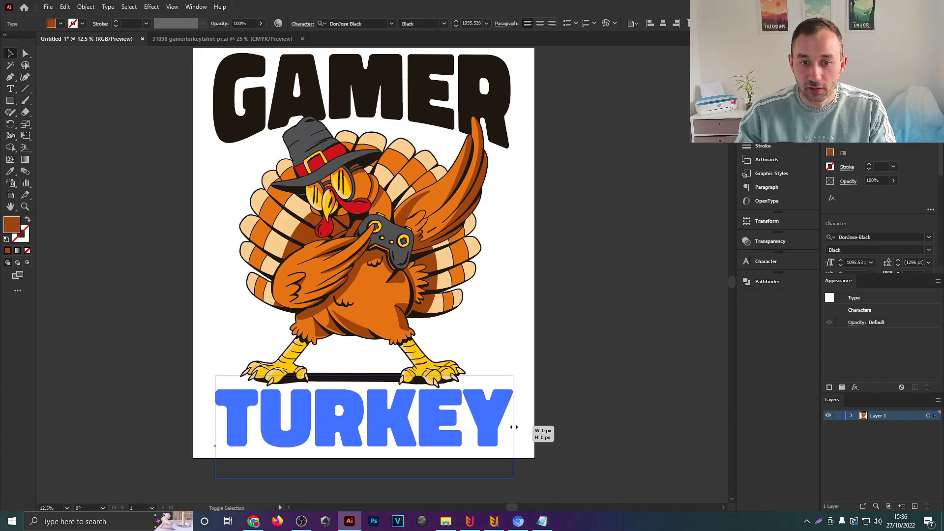
Step: Expand the TURKEY text and the warped GAMER text into shapes, with Object and Fill included
{"action": "left_click", "coordinate": [409, 426]}
{"action": "left_click", "coordinate": [406, 125], "text": "shift"}
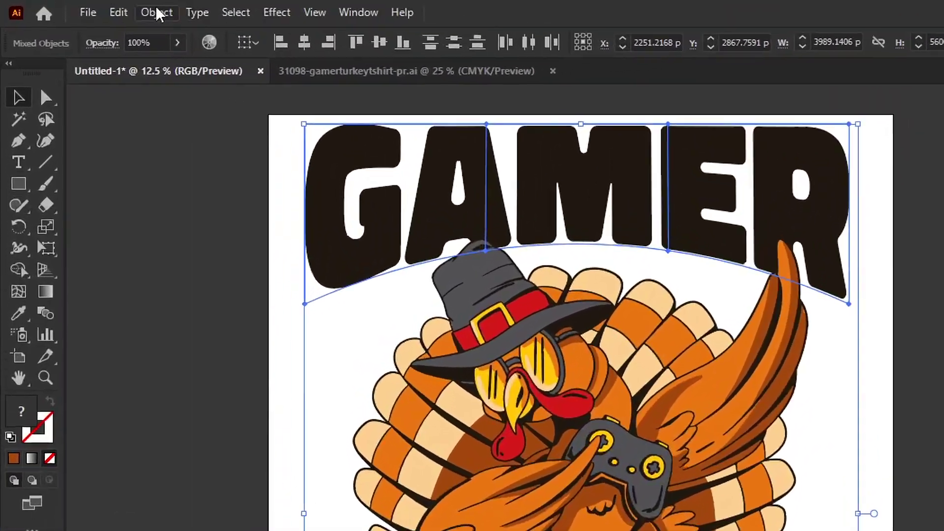
{"action": "left_click", "coordinate": [84, 7]}
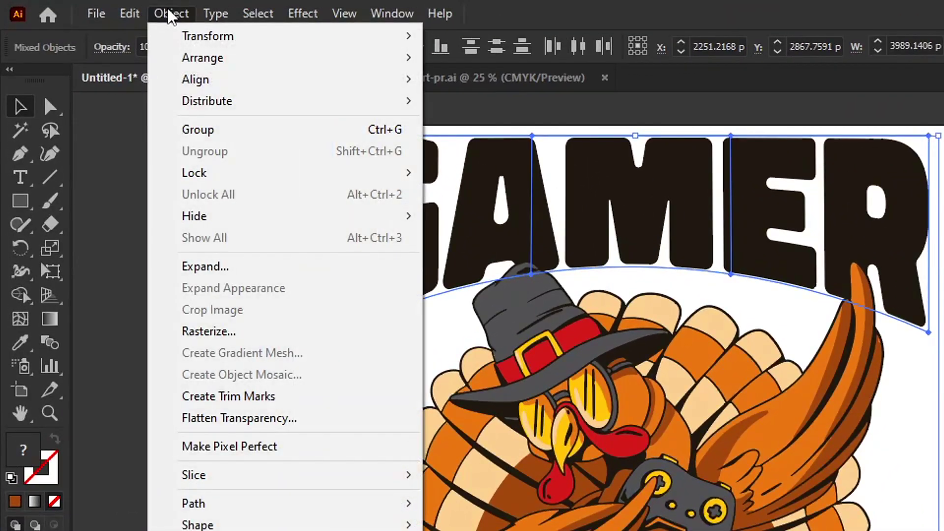
{"action": "left_click", "coordinate": [257, 266]}
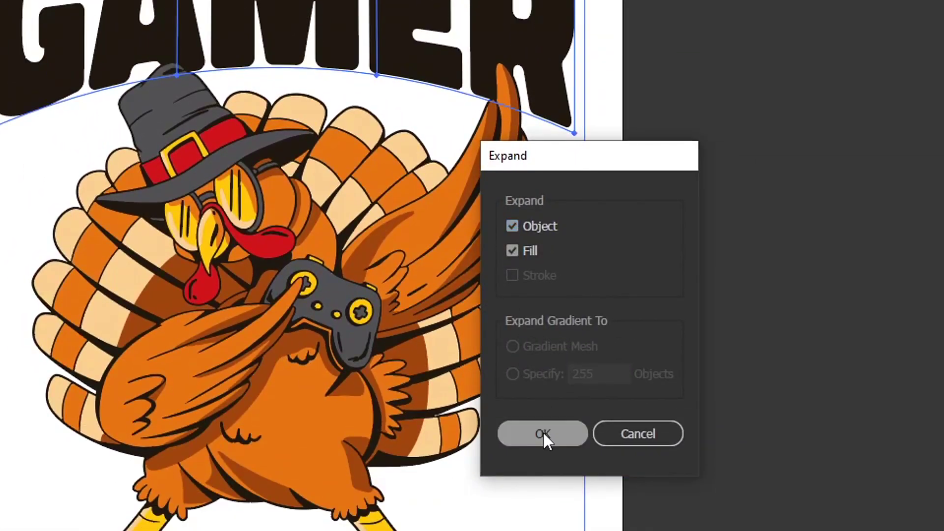
{"action": "left_click", "coordinate": [543, 432]}
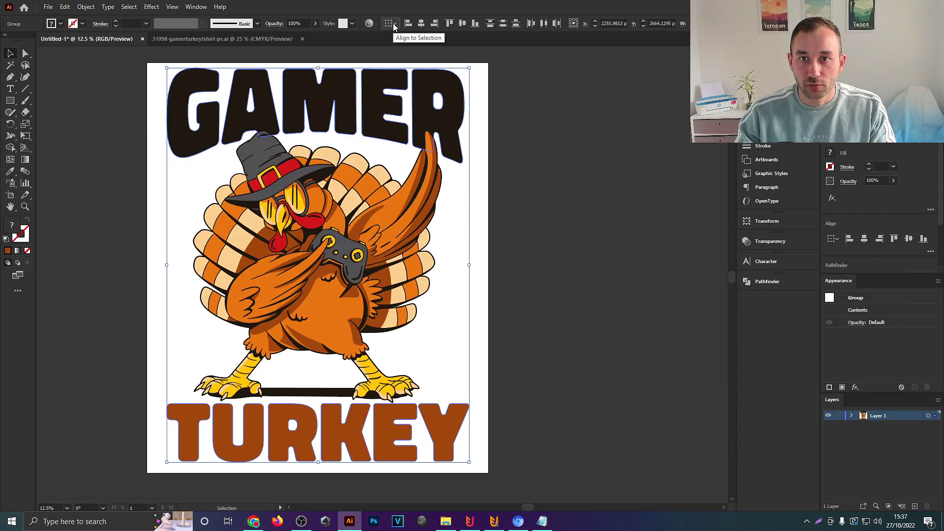
Step: Center the whole design, turkey illustration and both words, horizontally on the artboard
{"action": "left_click_drag", "start_coordinate": [116, 75], "coordinate": [580, 478]}
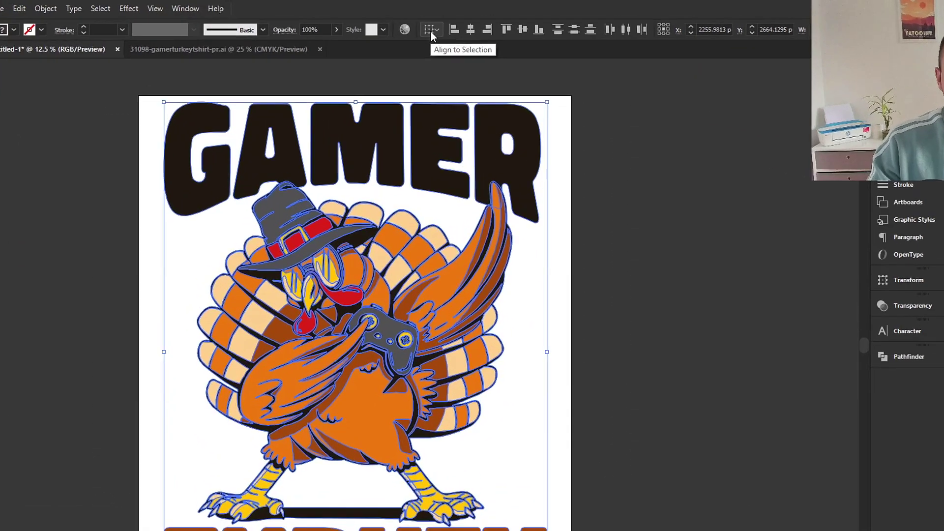
{"action": "left_click", "coordinate": [389, 23]}
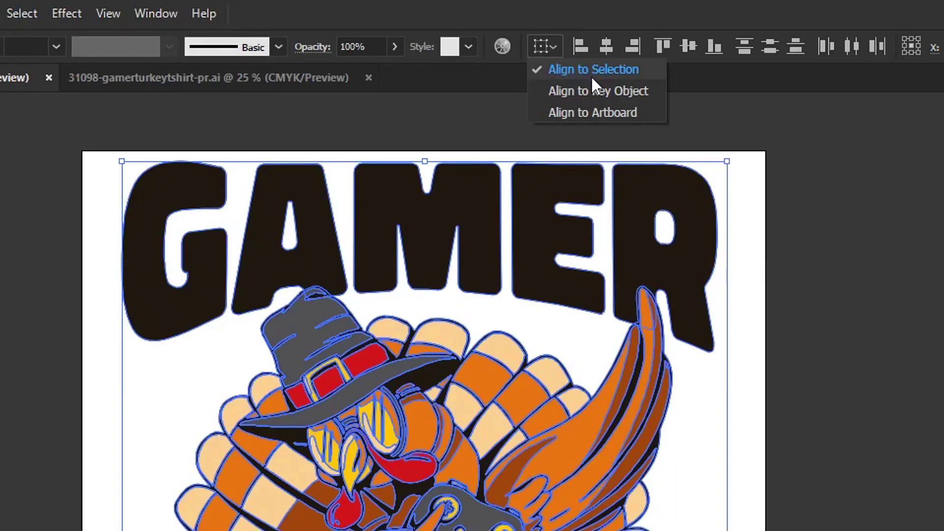
{"action": "left_click", "coordinate": [615, 113]}
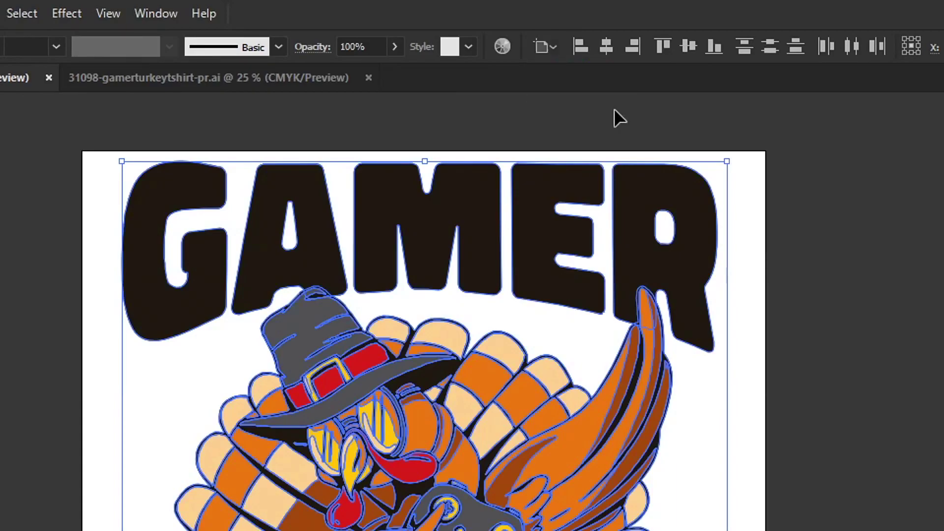
{"action": "left_click", "coordinate": [610, 46]}
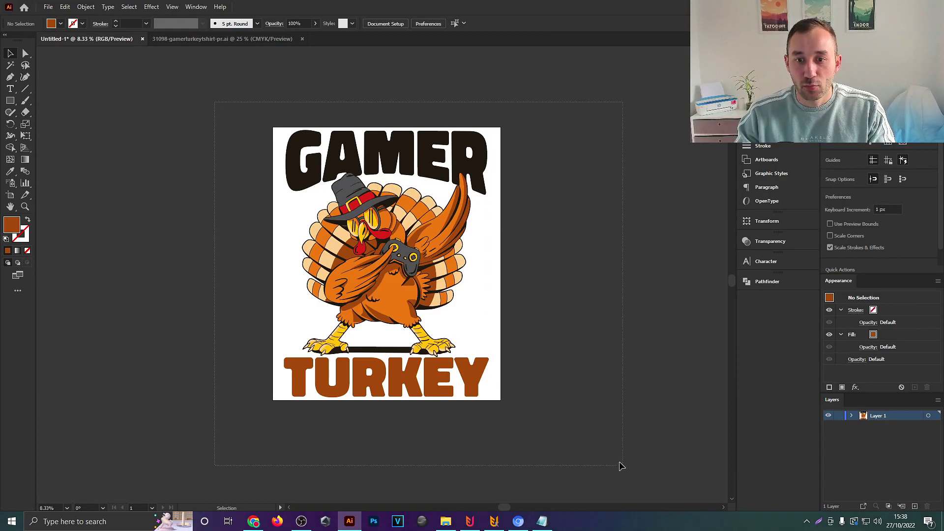
Step: Copy the complete design into the open 4500 x 5400 px Photoshop document as a vector smart object
{"action": "key", "text": "ctrl+a"}
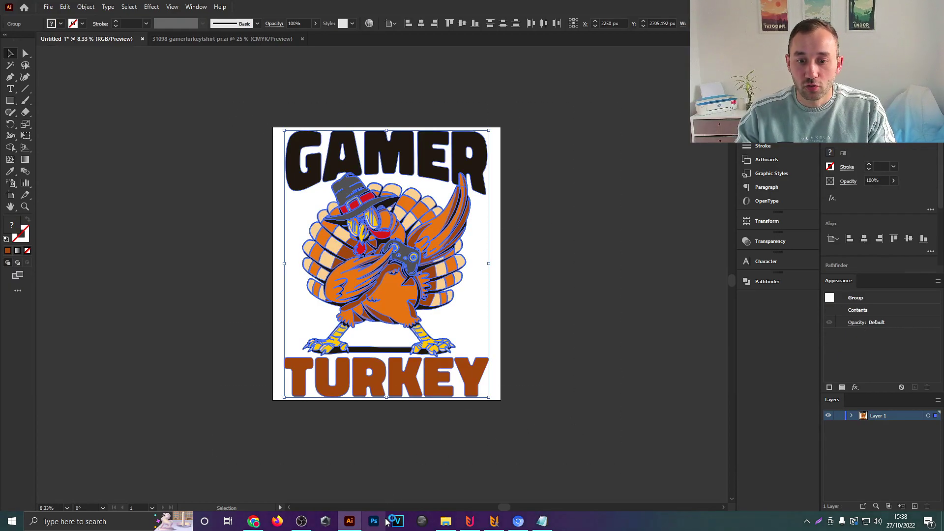
{"action": "left_click", "coordinate": [374, 521]}
{"action": "key", "text": "ctrl+v"}
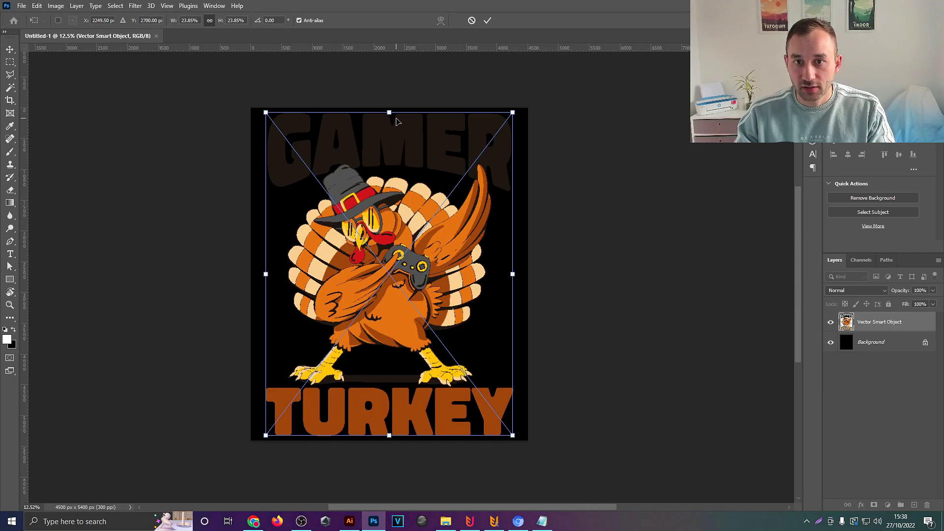
{"action": "left_click_drag", "start_coordinate": [390, 112], "coordinate": [392, 115]}
{"action": "key", "text": "Return"}
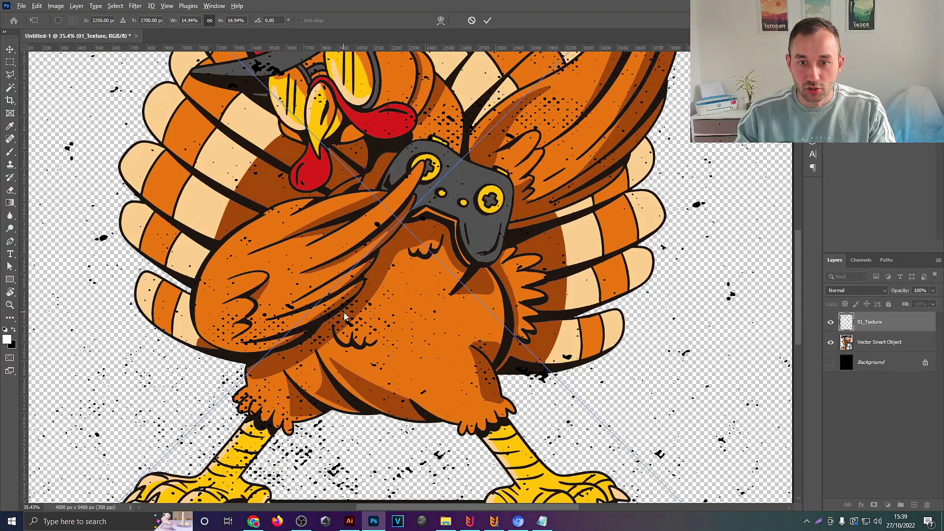
Step: Shift the placed 01_Texture slightly to the left over the design and commit its placement
{"action": "scroll", "coordinate": [343, 313], "scroll_direction": "up", "scroll_amount": 4}
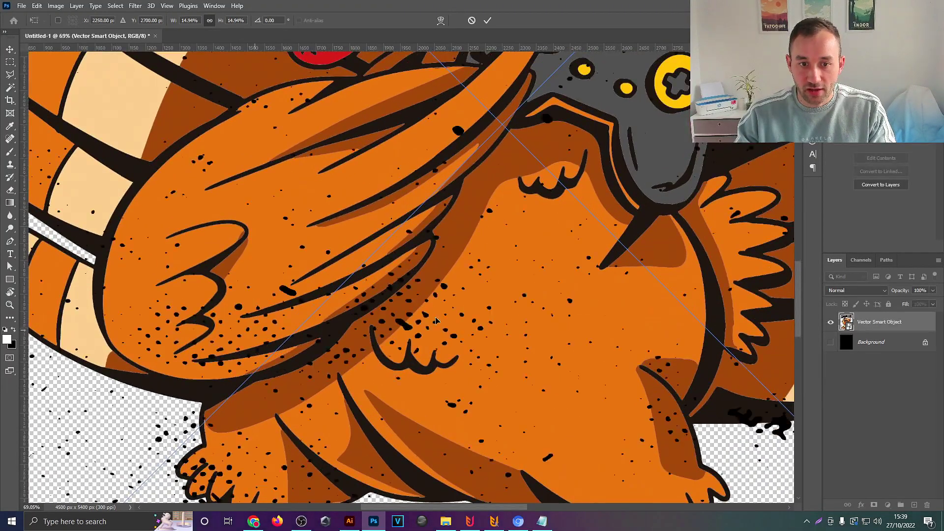
{"action": "scroll", "coordinate": [436, 325], "scroll_direction": "down", "scroll_amount": 7}
{"action": "left_click_drag", "start_coordinate": [544, 299], "coordinate": [476, 303]}
{"action": "left_click", "coordinate": [487, 21]}
{"action": "key", "text": "Return"}
Step: Add a white Solid Color fill layer and place it beneath the turkey artwork, directly above the Background layer
{"action": "scroll", "coordinate": [461, 215], "scroll_direction": "down", "scroll_amount": 2}
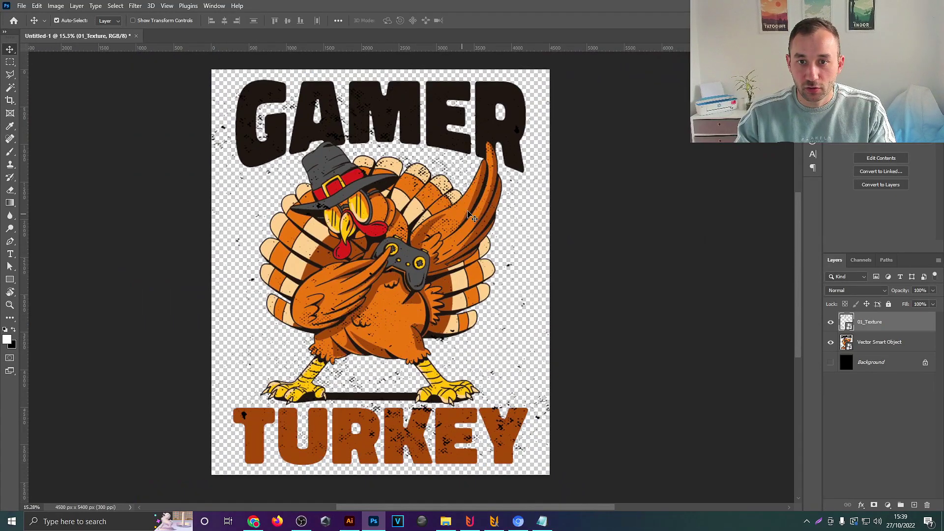
{"action": "left_click_drag", "start_coordinate": [309, 128], "coordinate": [271, 151]}
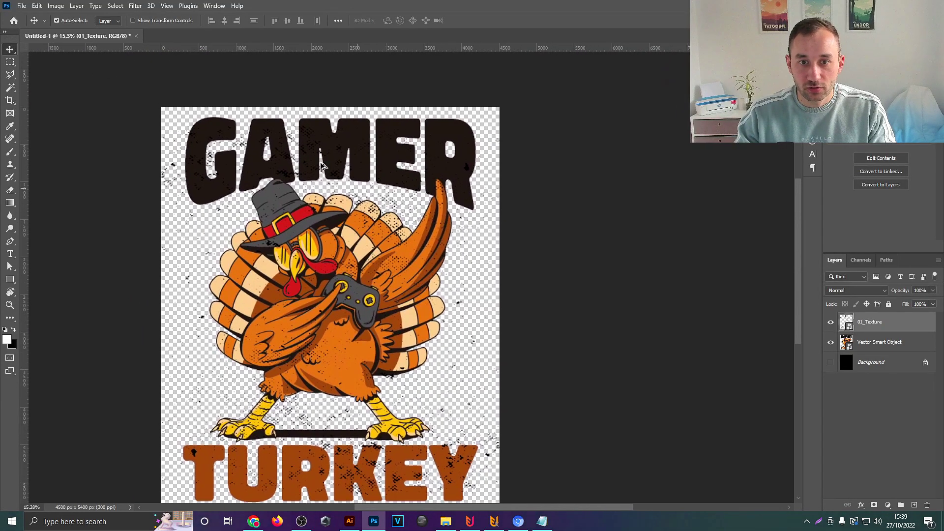
{"action": "scroll", "coordinate": [344, 168], "scroll_direction": "up", "scroll_amount": 5}
{"action": "scroll", "coordinate": [348, 158], "scroll_direction": "down", "scroll_amount": 5}
{"action": "left_click_drag", "start_coordinate": [407, 304], "coordinate": [415, 261]}
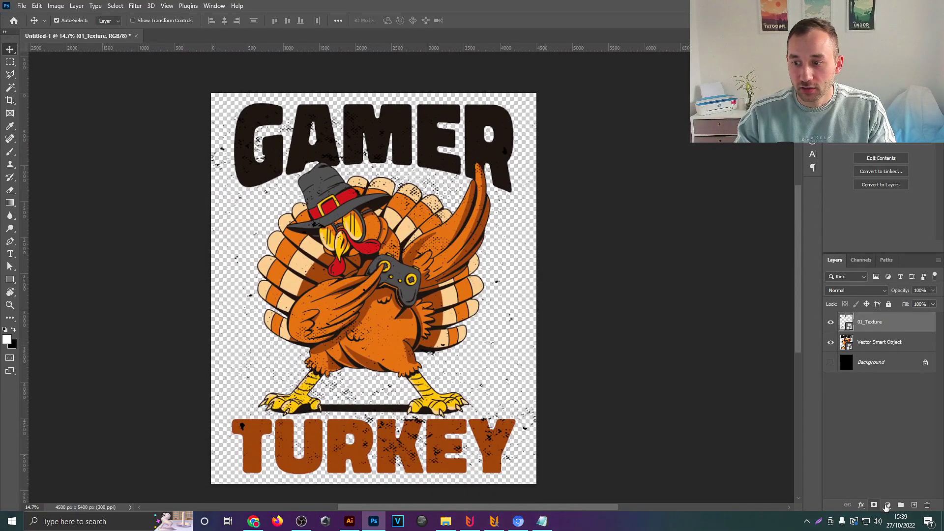
{"action": "left_click", "coordinate": [887, 505]}
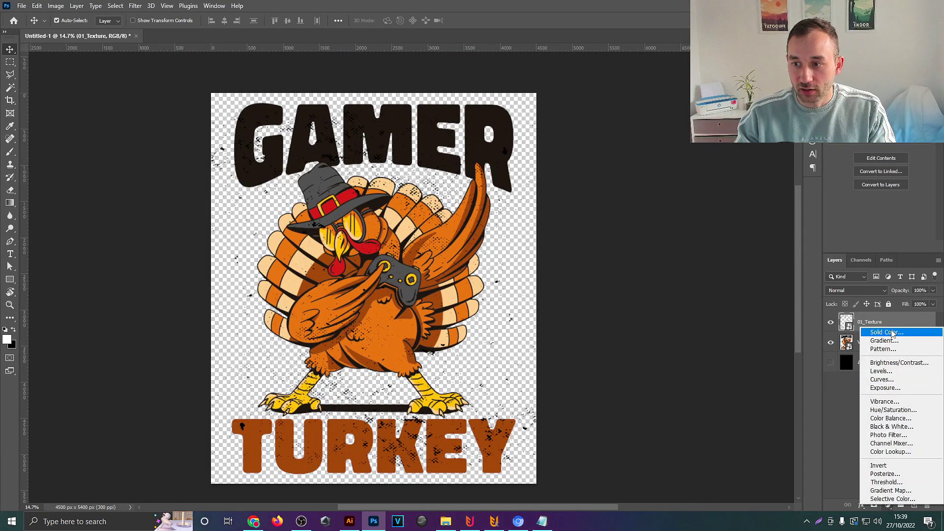
{"action": "left_click", "coordinate": [877, 331]}
{"action": "left_click", "coordinate": [820, 227]}
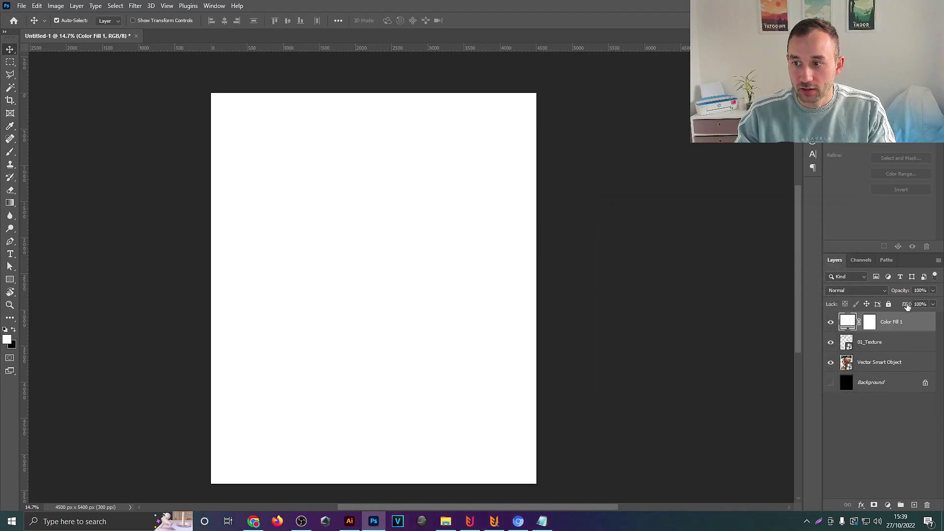
{"action": "left_click_drag", "start_coordinate": [891, 322], "coordinate": [905, 372]}
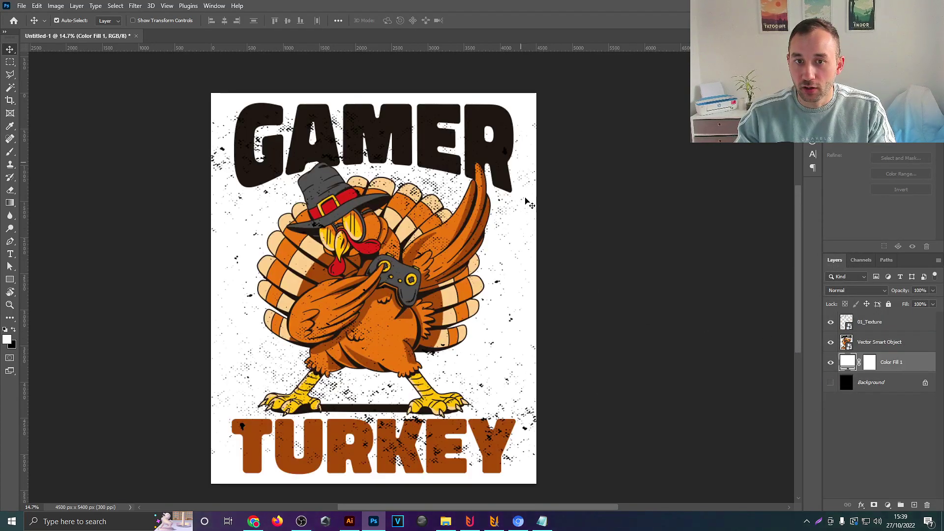
Step: Enable the Color Overlay effect in the 01_Texture layer's blending options
{"action": "left_click", "coordinate": [878, 326]}
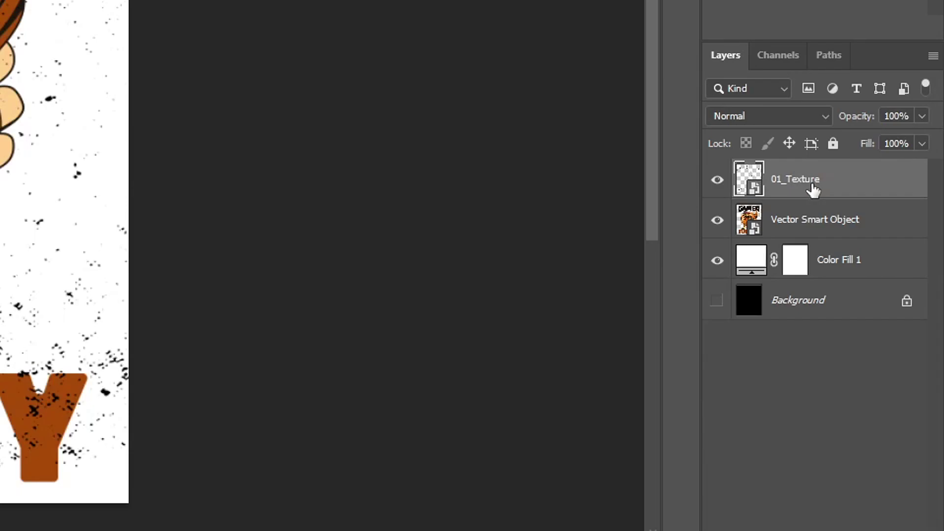
{"action": "right_click", "coordinate": [814, 189]}
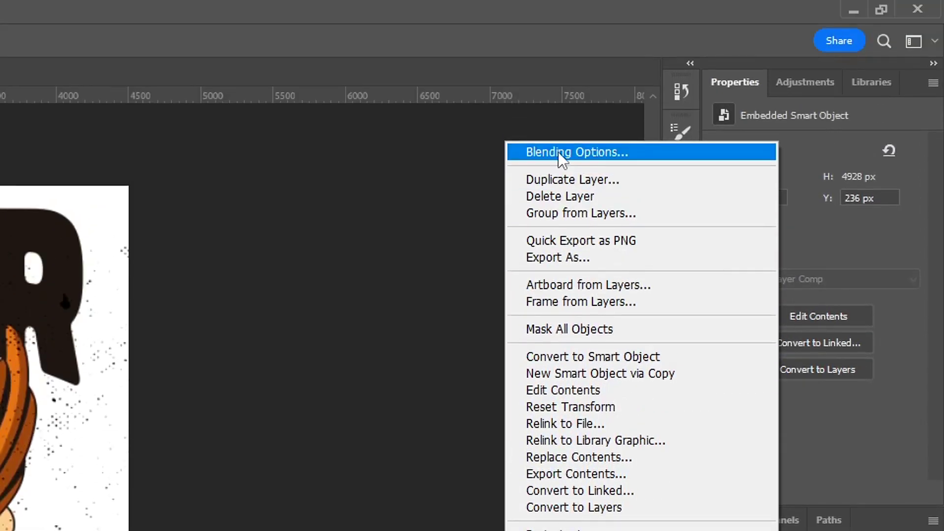
{"action": "left_click", "coordinate": [580, 151]}
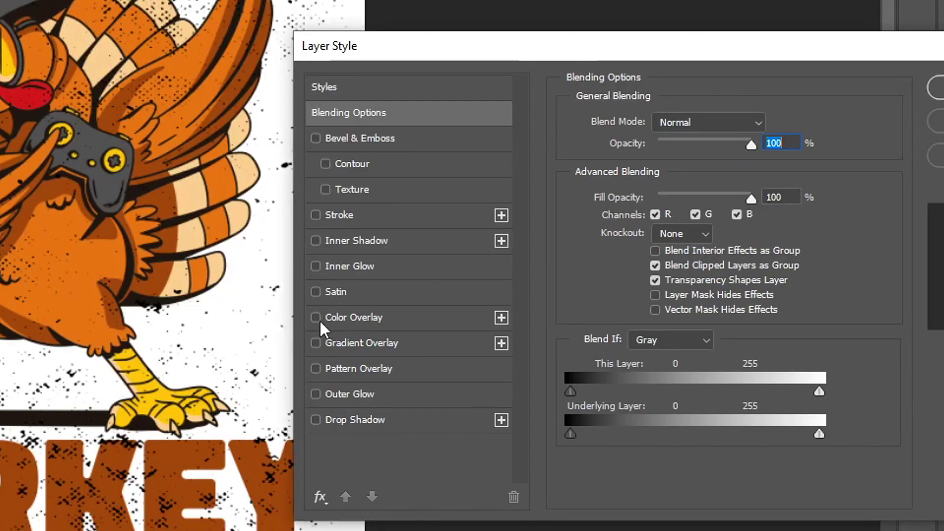
{"action": "left_click", "coordinate": [316, 318]}
{"action": "left_click", "coordinate": [356, 318]}
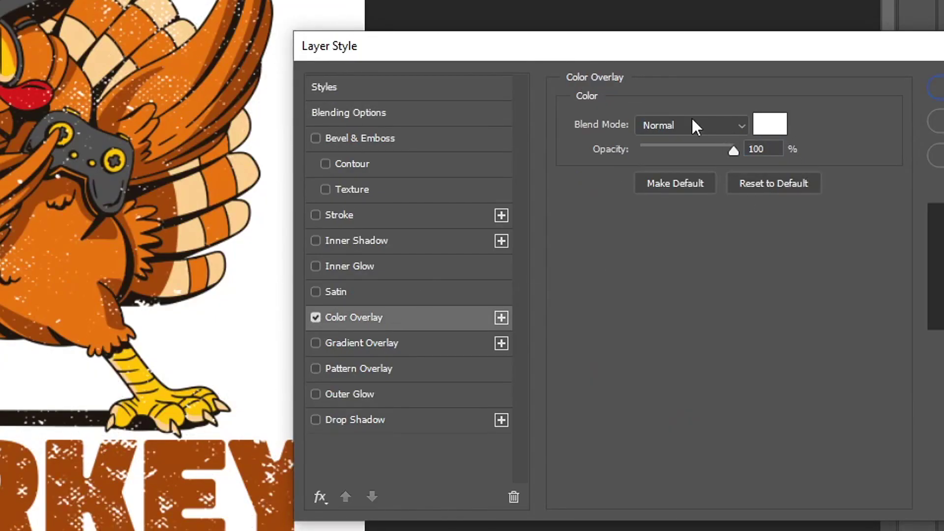
Step: Set the texture's overlay color to white (ffffff) with its opacity at 100%
{"action": "left_click", "coordinate": [770, 124]}
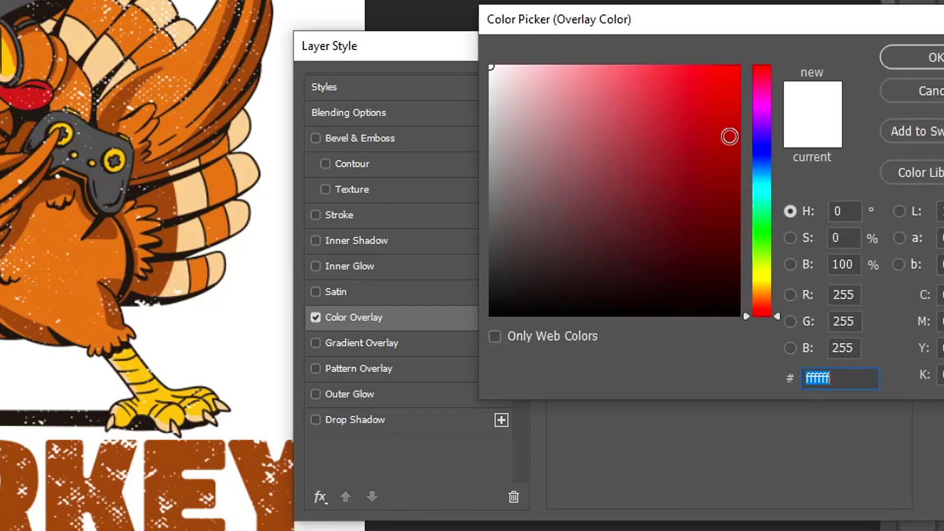
{"action": "type", "text": "c99e9e"}
{"action": "left_click_drag", "start_coordinate": [506, 87], "coordinate": [453, 32]}
{"action": "left_click", "coordinate": [933, 62]}
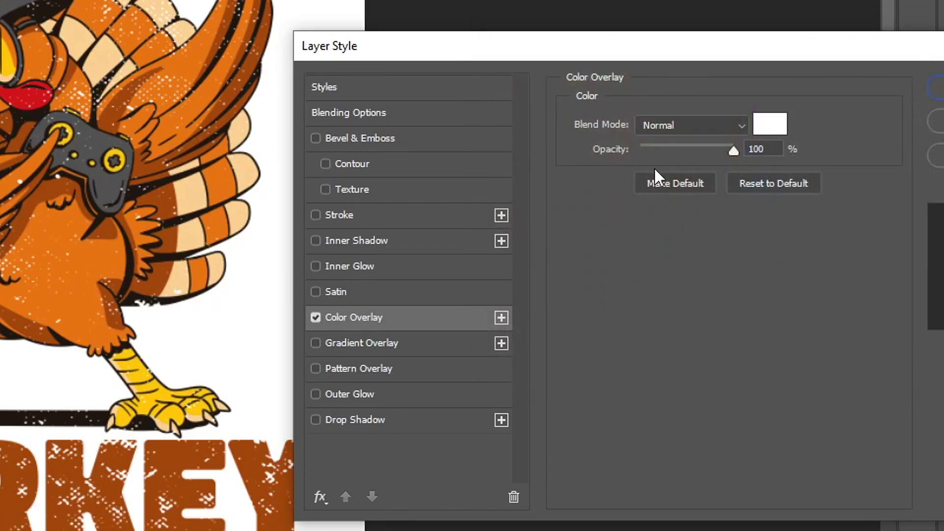
{"action": "left_click_drag", "start_coordinate": [720, 148], "coordinate": [770, 151]}
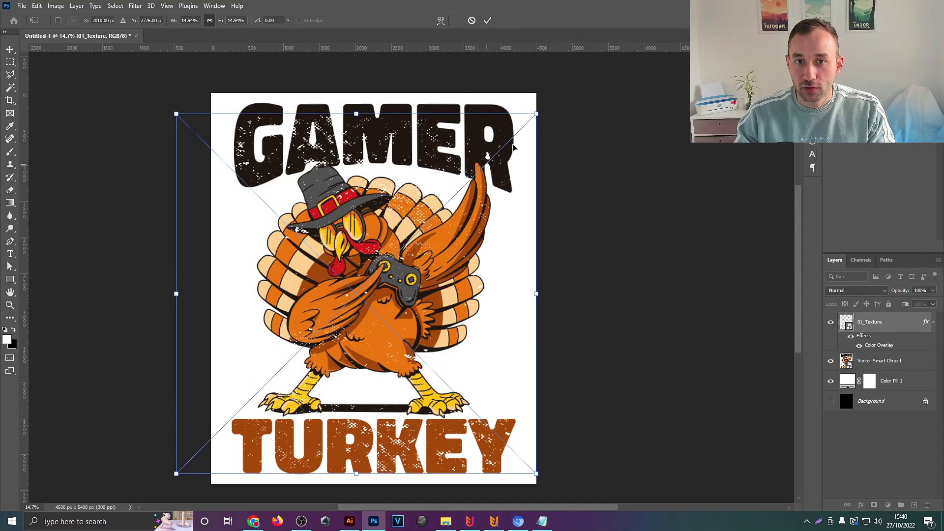
Step: Rotate the texture 90 degrees, scale it to 15.27%, and reposition it over the artwork
{"action": "left_click_drag", "start_coordinate": [551, 113], "coordinate": [467, 435]}
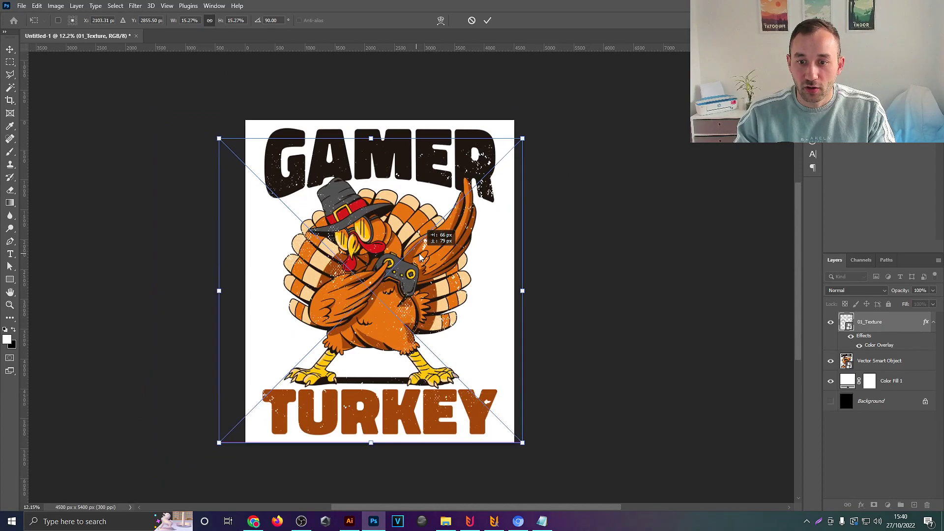
{"action": "scroll", "coordinate": [420, 256], "scroll_direction": "up", "scroll_amount": 1}
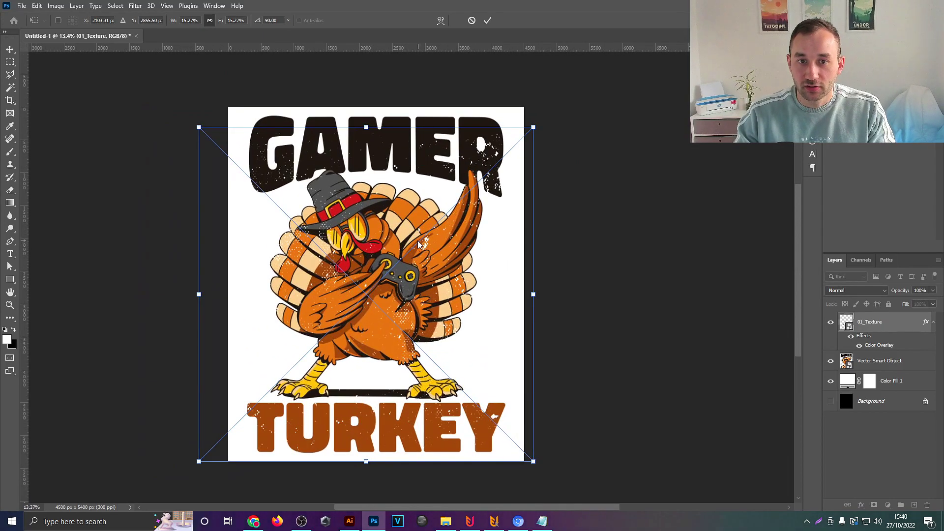
{"action": "left_click_drag", "start_coordinate": [419, 244], "coordinate": [421, 237]}
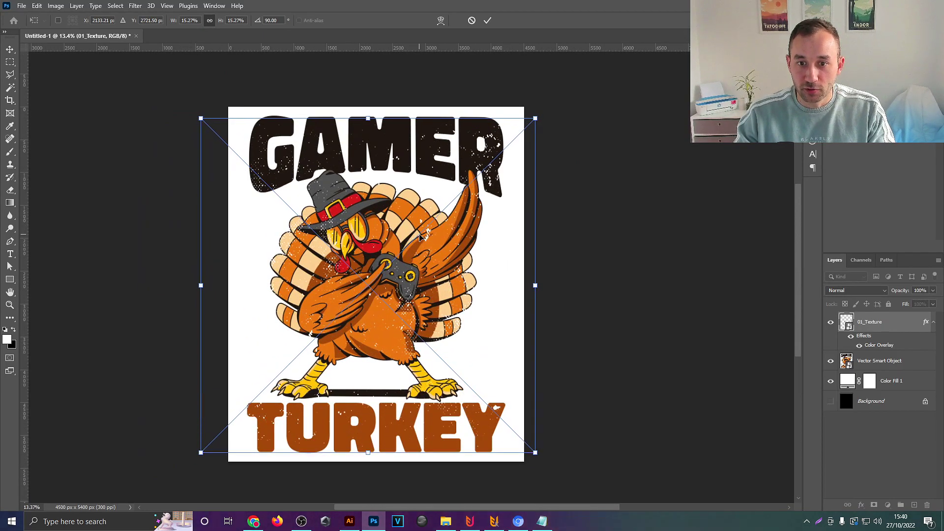
Step: Shift the texture horizontally by about 88 px over the turkey artwork and apply the transform
{"action": "scroll", "coordinate": [421, 237], "scroll_direction": "up", "scroll_amount": 5}
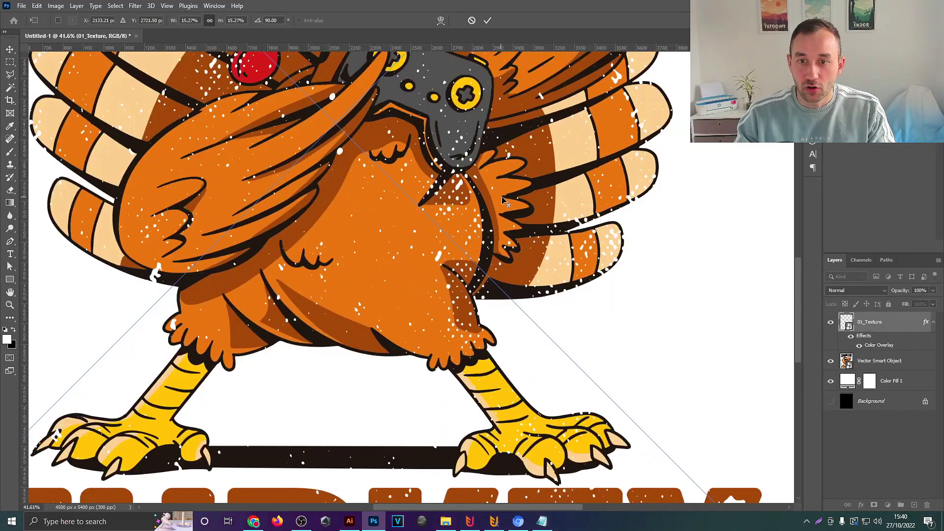
{"action": "left_click_drag", "start_coordinate": [502, 196], "coordinate": [616, 430]}
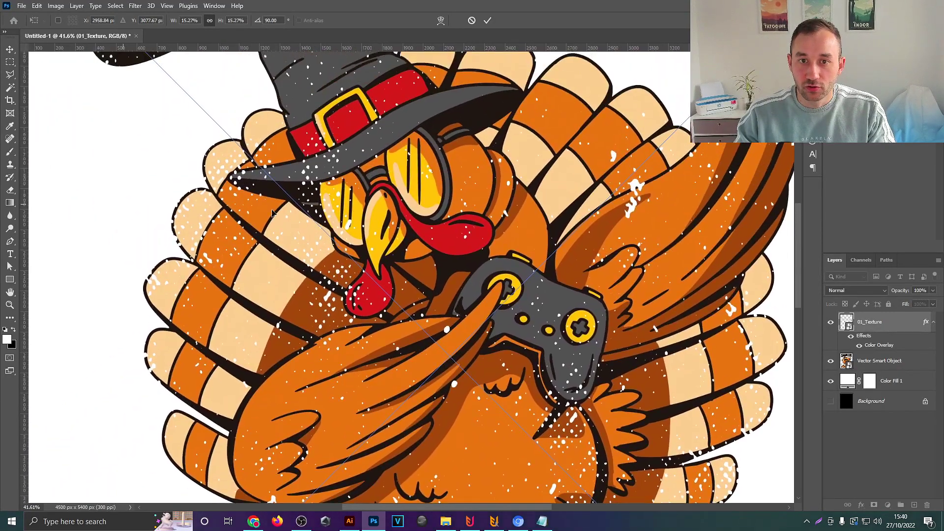
{"action": "key", "text": "ctrl+0"}
{"action": "mouse_move", "coordinate": [490, 264]}
{"action": "left_mouse_down"}
{"action": "mouse_move", "coordinate": [495, 272]}
{"action": "mouse_move", "coordinate": [494, 263]}
{"action": "left_mouse_up"}
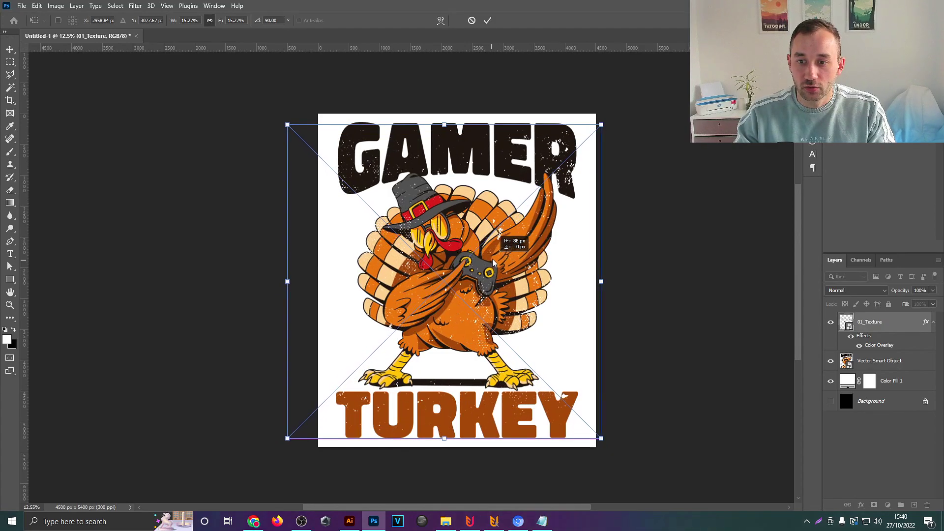
{"action": "key", "text": "Return"}
{"action": "key", "text": "ctrl+0"}
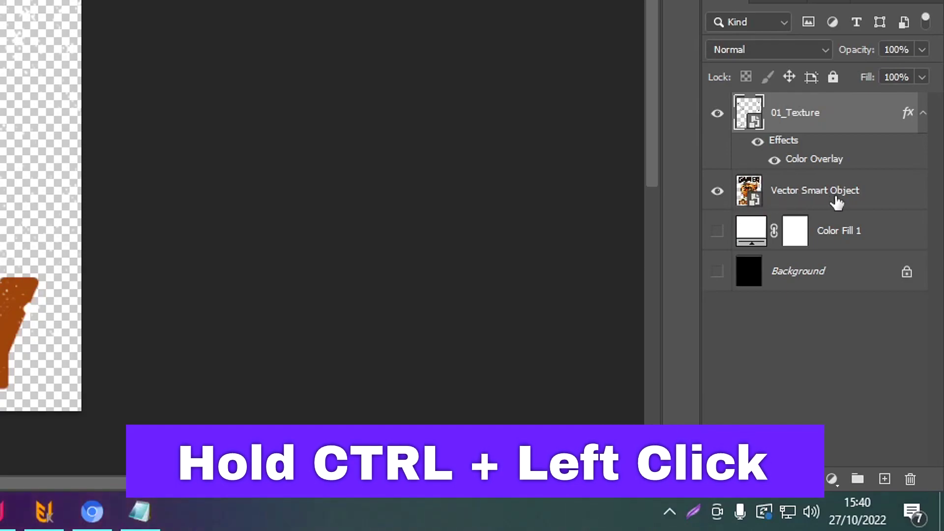
Step: Mask the 01_Texture layer with a selection loaded from the Vector Smart Object's outline, and inspect the texture along the artwork's edges
{"action": "left_click", "coordinate": [757, 188], "text": "ctrl"}
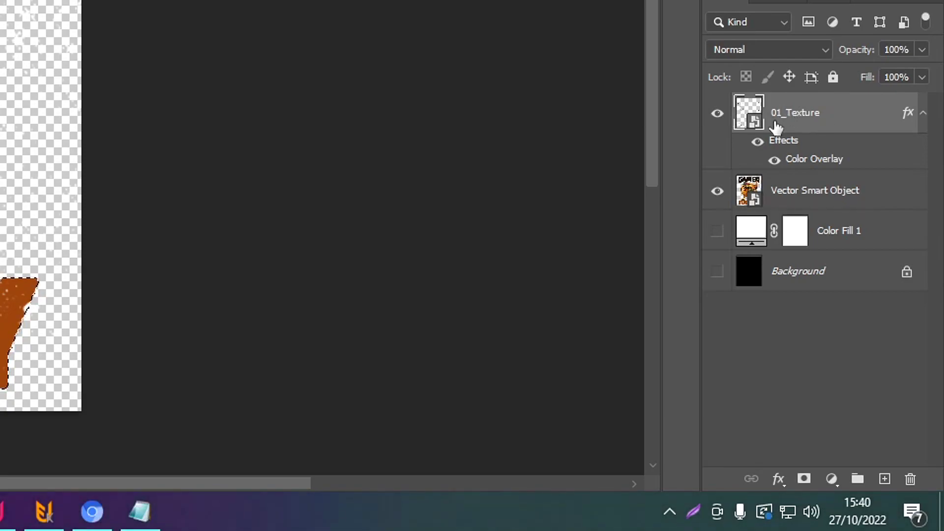
{"action": "left_click", "coordinate": [804, 480]}
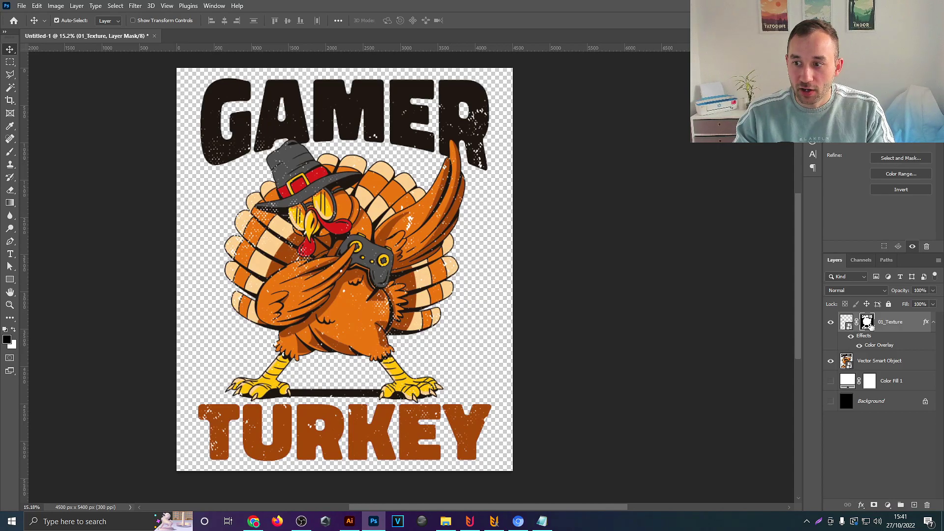
{"action": "scroll", "coordinate": [298, 147], "scroll_direction": "up", "scroll_amount": 5}
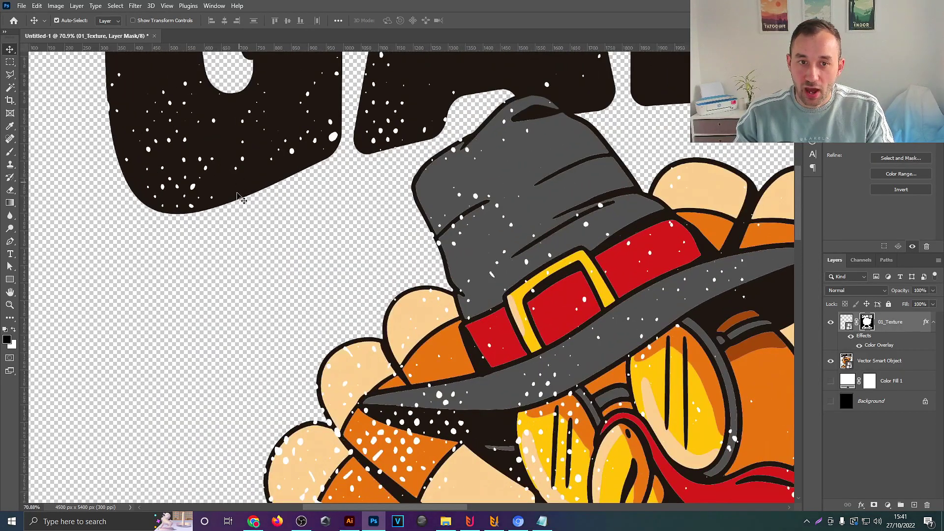
{"action": "scroll", "coordinate": [327, 288], "scroll_direction": "down", "scroll_amount": 5}
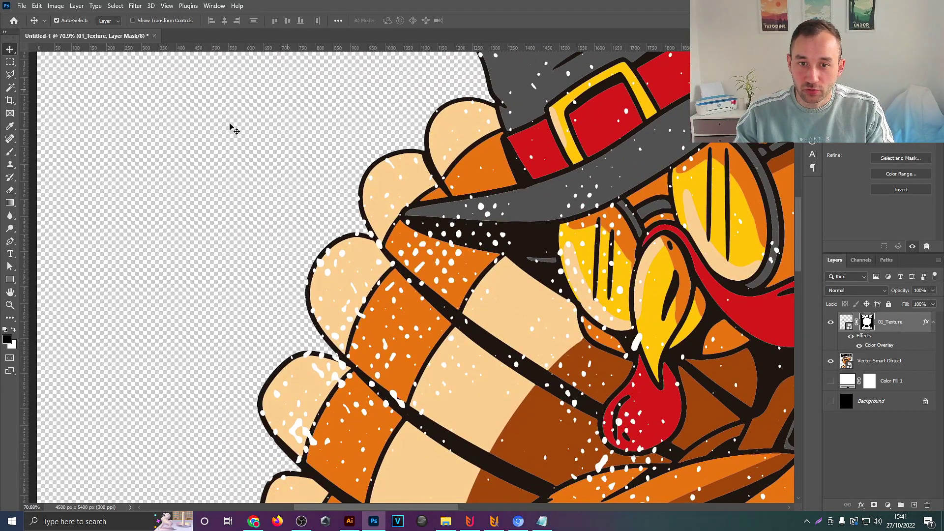
{"action": "scroll", "coordinate": [284, 199], "scroll_direction": "down", "scroll_amount": 5}
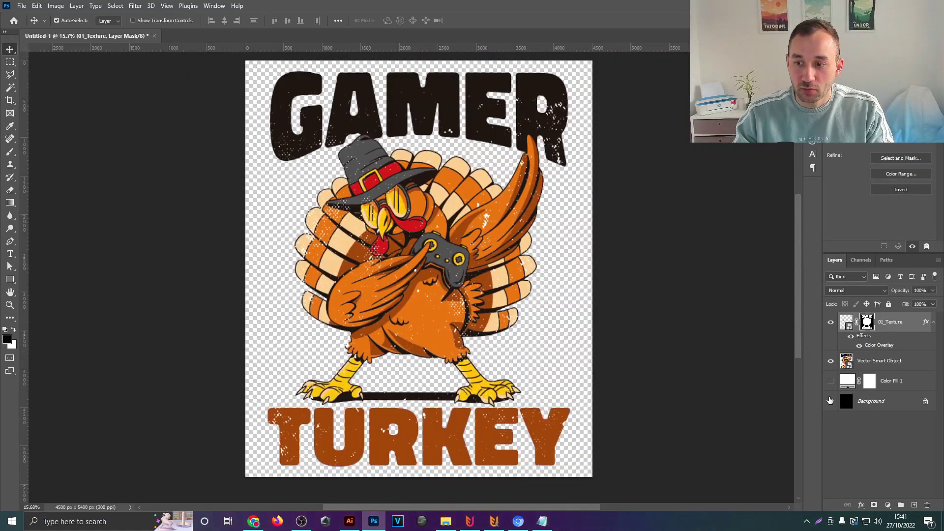
Step: Show the black Background layer temporarily to check the masked white texture against black, and hide it again
{"action": "left_click", "coordinate": [830, 401]}
{"action": "scroll", "coordinate": [492, 277], "scroll_direction": "up", "scroll_amount": 5}
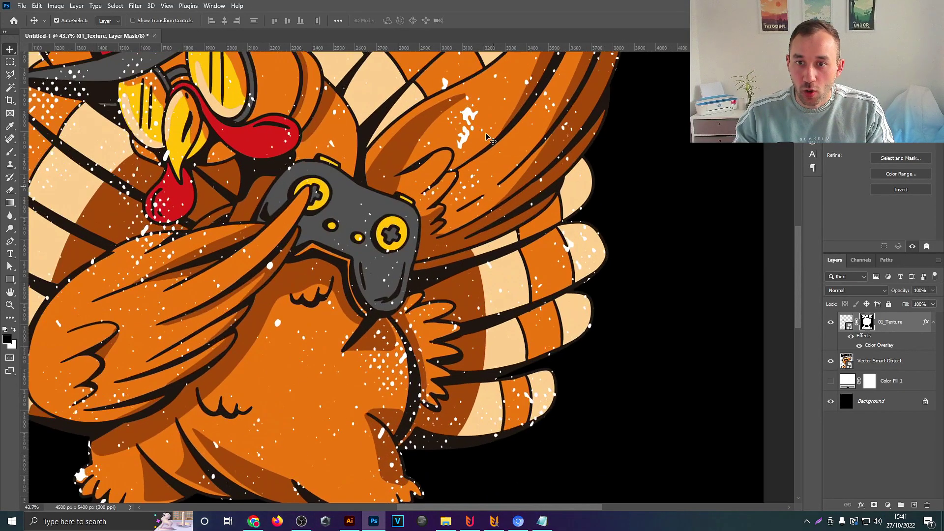
{"action": "scroll", "coordinate": [462, 216], "scroll_direction": "down", "scroll_amount": 5}
{"action": "left_click", "coordinate": [831, 401]}
{"action": "left_click_drag", "start_coordinate": [667, 268], "coordinate": [595, 287]}
{"action": "mouse_move", "coordinate": [536, 264]}
{"action": "left_mouse_down"}
{"action": "mouse_move", "coordinate": [548, 266]}
{"action": "mouse_move", "coordinate": [535, 279]}
{"action": "left_mouse_up"}
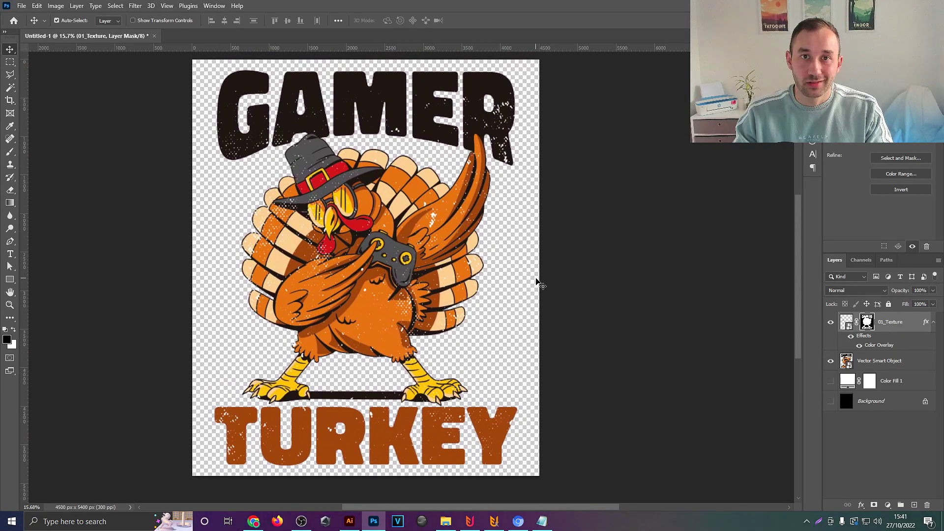
Step: Undo the layer mask on the 01_Texture layer
{"action": "left_click", "coordinate": [872, 323]}
{"action": "key", "text": "ctrl+z"}
{"action": "key", "text": "ctrl+z"}
{"action": "key", "text": "ctrl+z"}
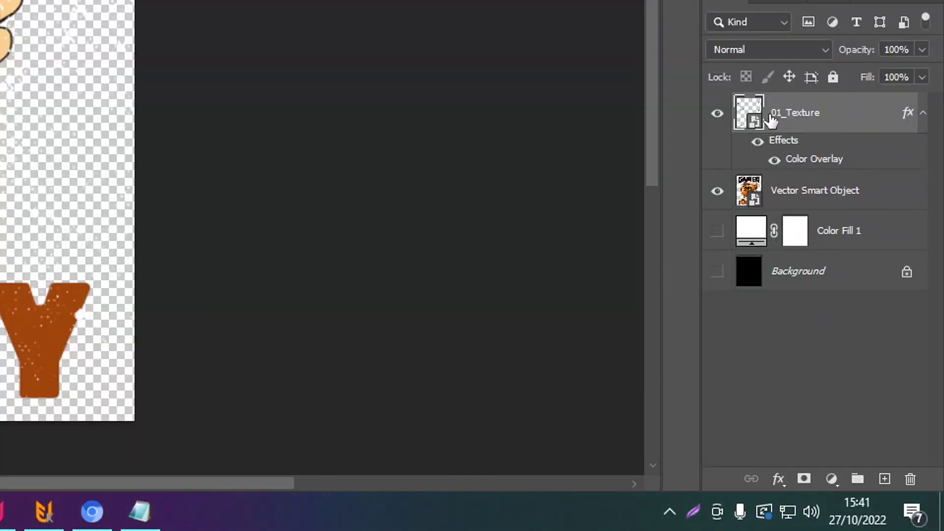
Step: Load the 01_Texture layer as a selection, invert it, and add it as a layer mask on the Vector Smart Object
{"action": "left_click", "coordinate": [749, 114], "text": "ctrl"}
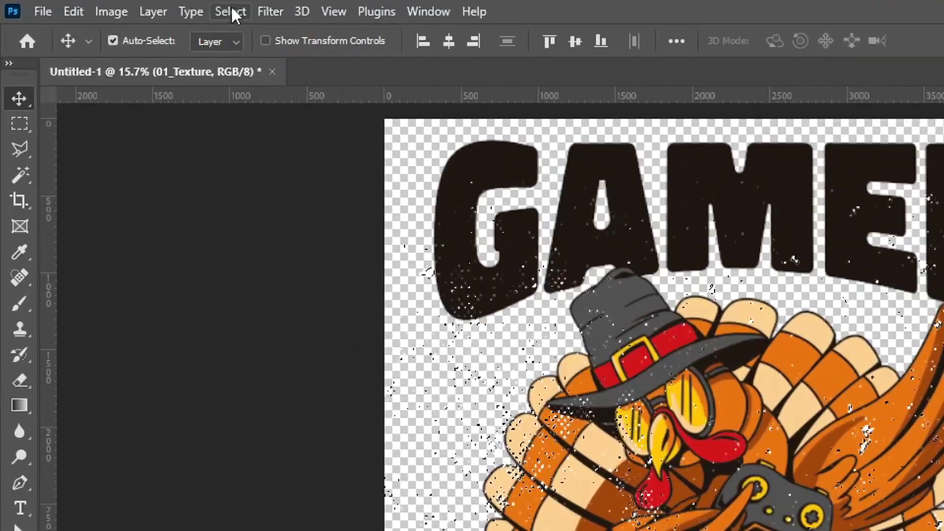
{"action": "left_click", "coordinate": [231, 11]}
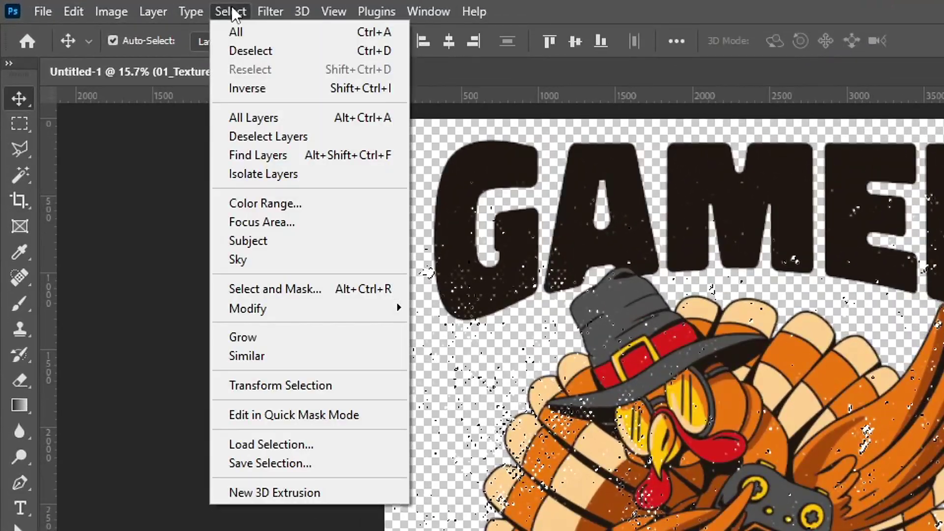
{"action": "left_click", "coordinate": [289, 88]}
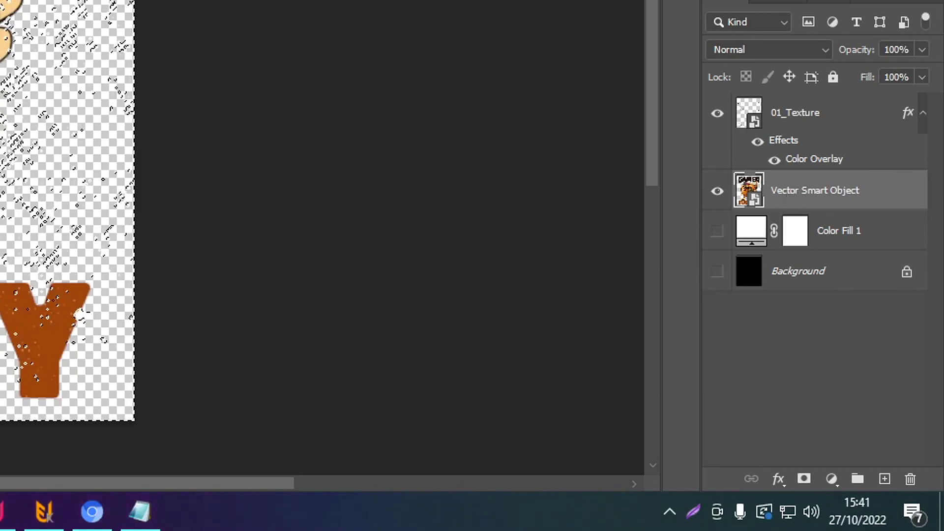
{"action": "left_click", "coordinate": [800, 482]}
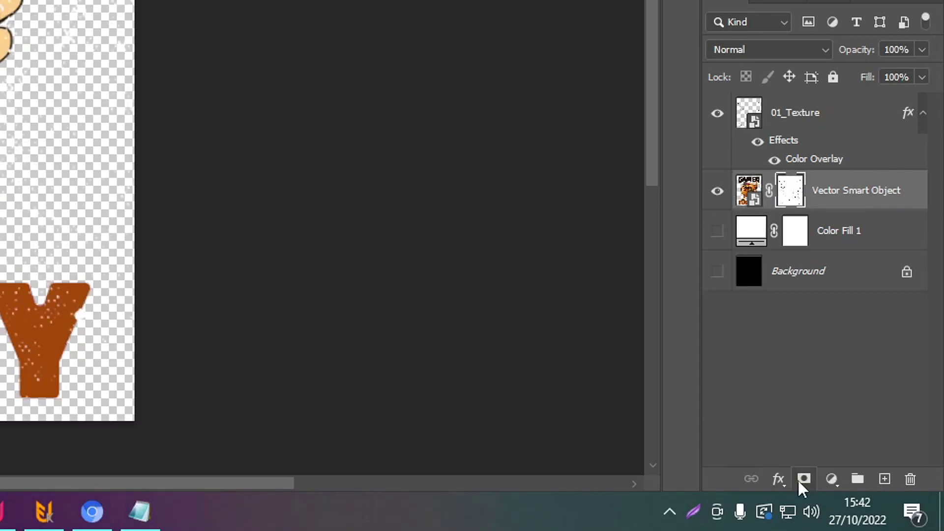
Step: Show the black Background layer and hide the 01_Texture layer to inspect the texture knocked out of the artwork
{"action": "left_click", "coordinate": [717, 272]}
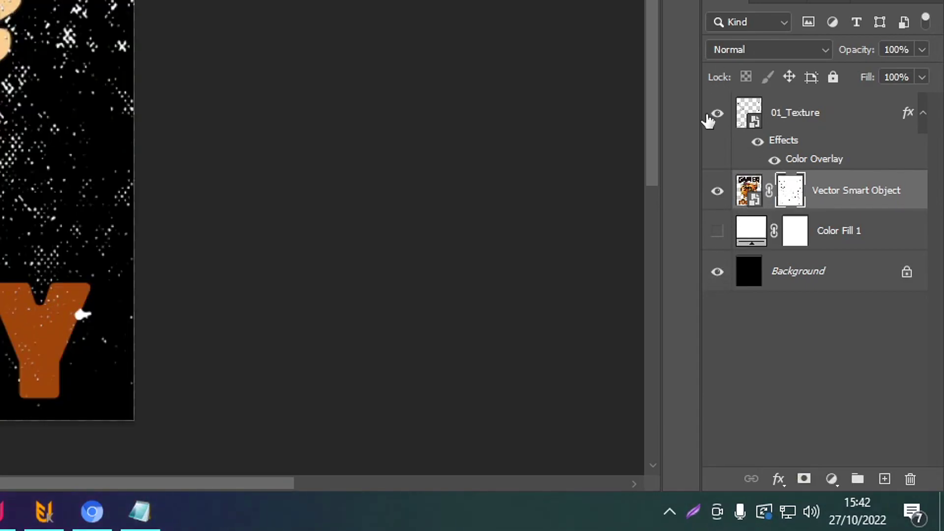
{"action": "left_click", "coordinate": [716, 114]}
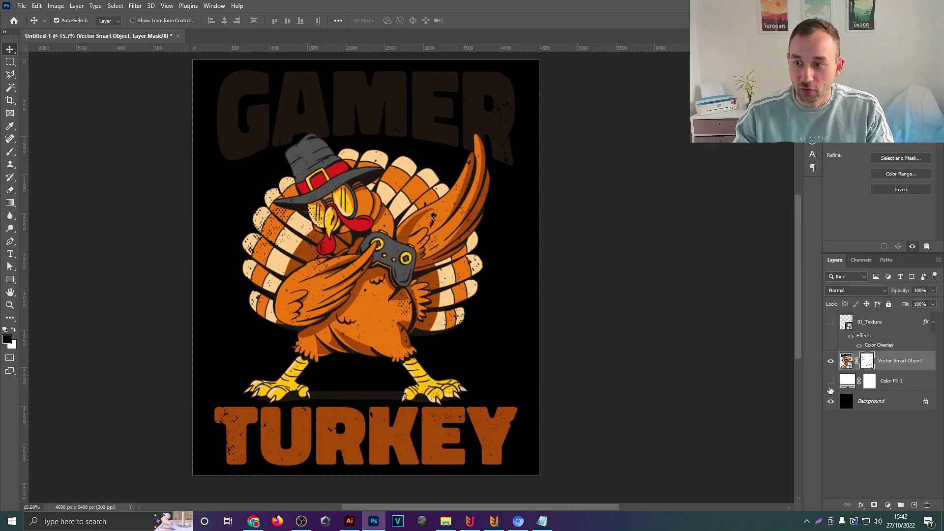
{"action": "scroll", "coordinate": [344, 255], "scroll_direction": "up", "scroll_amount": 10}
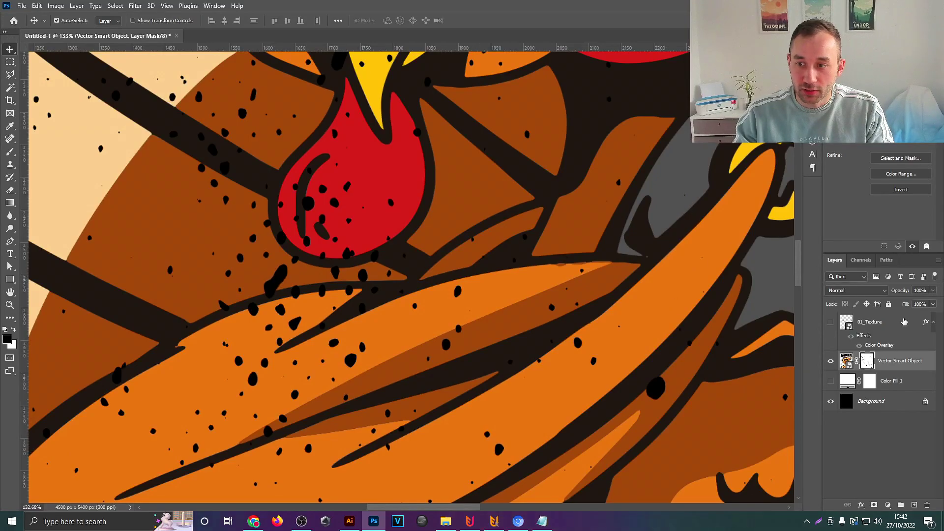
Step: Preview the distressed artwork against the white Color Fill 1 layer, inspecting it up close and as a whole, and toggle the fill's visibility
{"action": "left_click", "coordinate": [831, 383]}
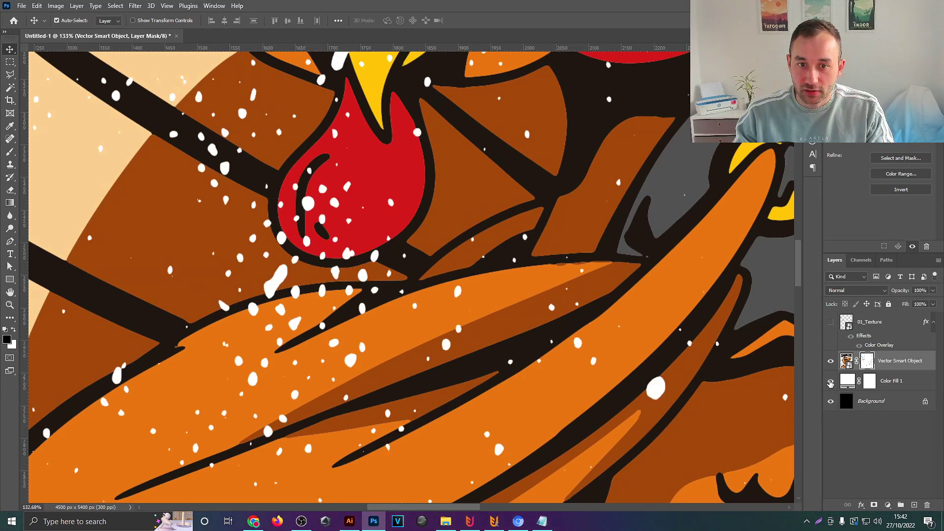
{"action": "scroll", "coordinate": [312, 299], "scroll_direction": "down", "scroll_amount": 10}
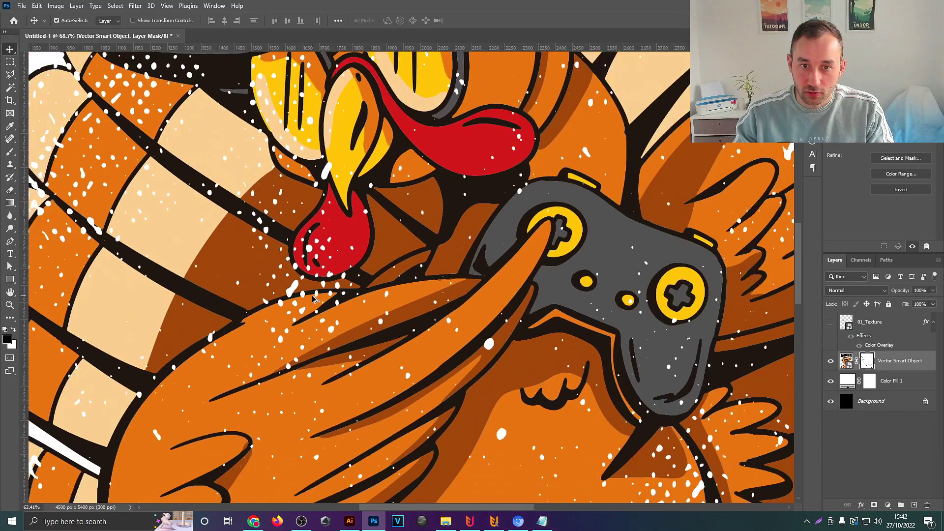
{"action": "scroll", "coordinate": [427, 246], "scroll_direction": "down", "scroll_amount": 2}
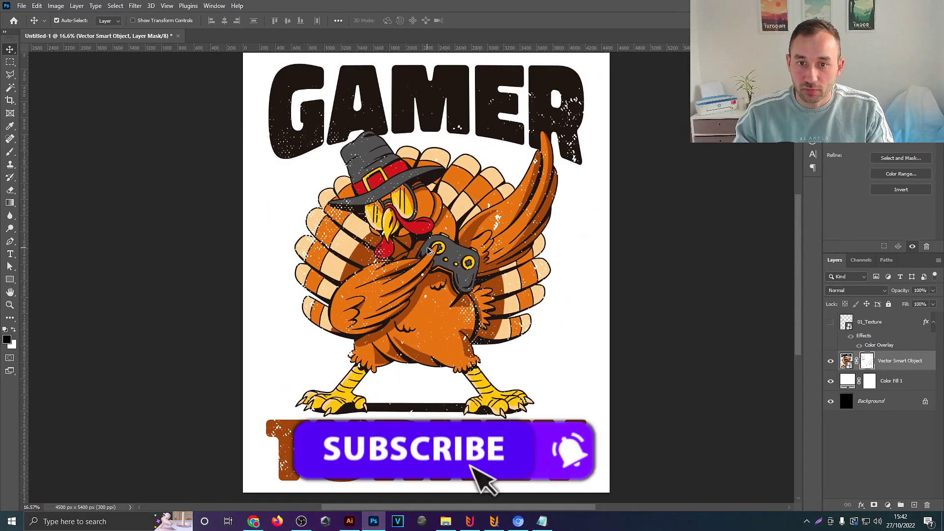
{"action": "scroll", "coordinate": [475, 226], "scroll_direction": "down", "scroll_amount": 1}
{"action": "scroll", "coordinate": [468, 219], "scroll_direction": "up", "scroll_amount": 1}
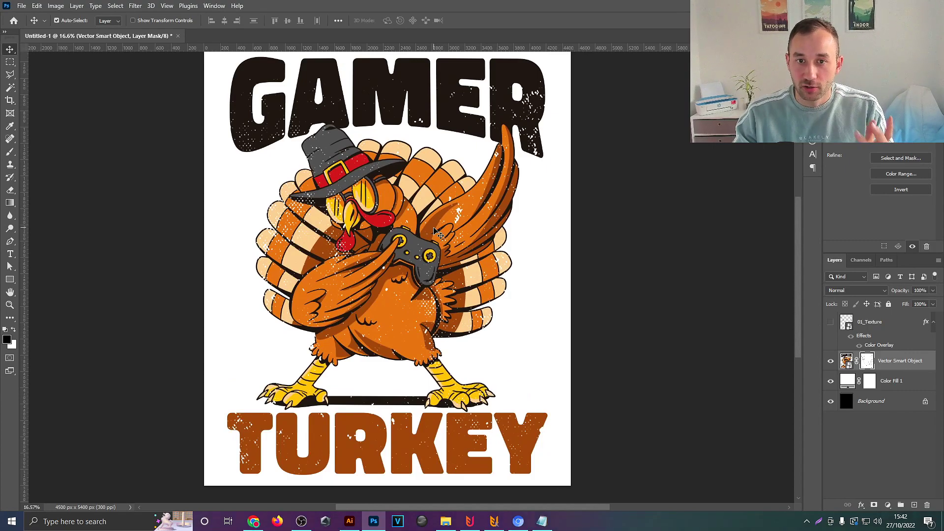
{"action": "left_click", "coordinate": [831, 382]}
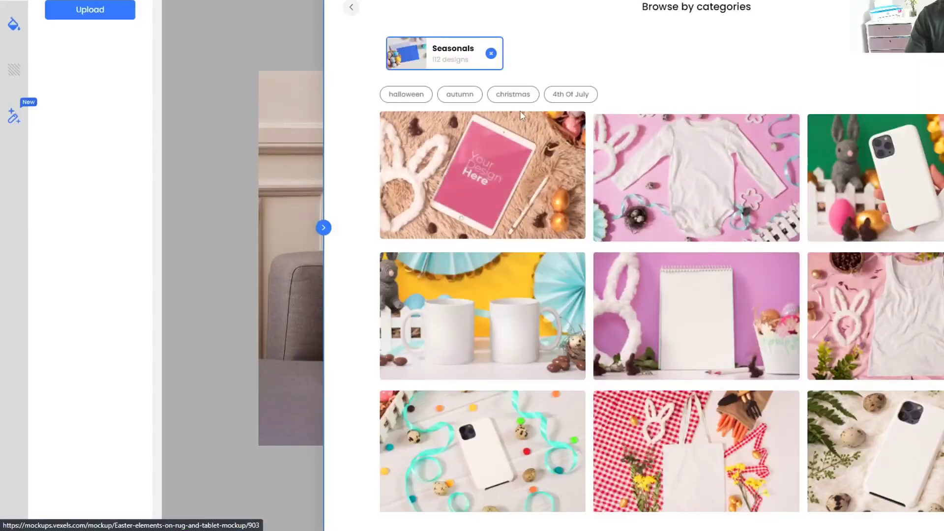
Step: In the Vexels mockup generator, filter the Seasonals mockups by halloween and browse the designs
{"action": "left_click", "coordinate": [409, 97]}
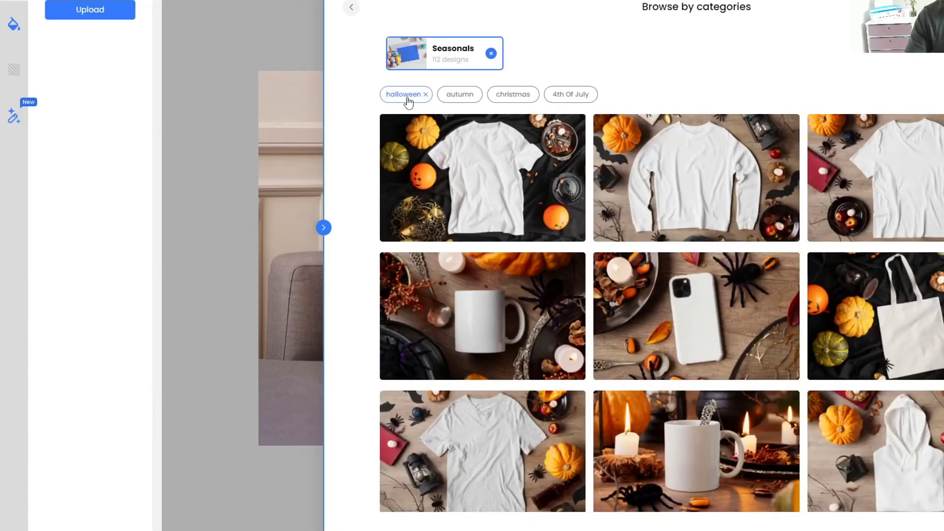
{"action": "scroll", "coordinate": [117, 318], "scroll_direction": "up", "scroll_amount": 5}
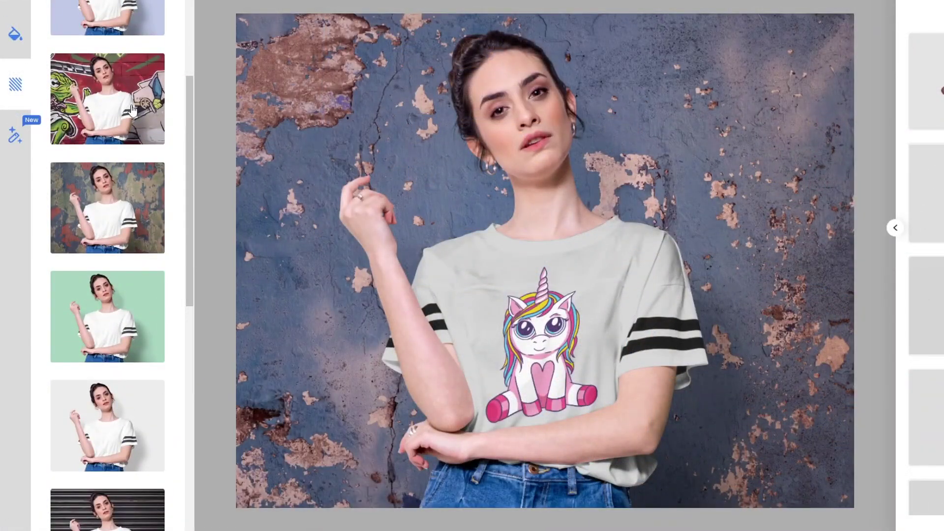